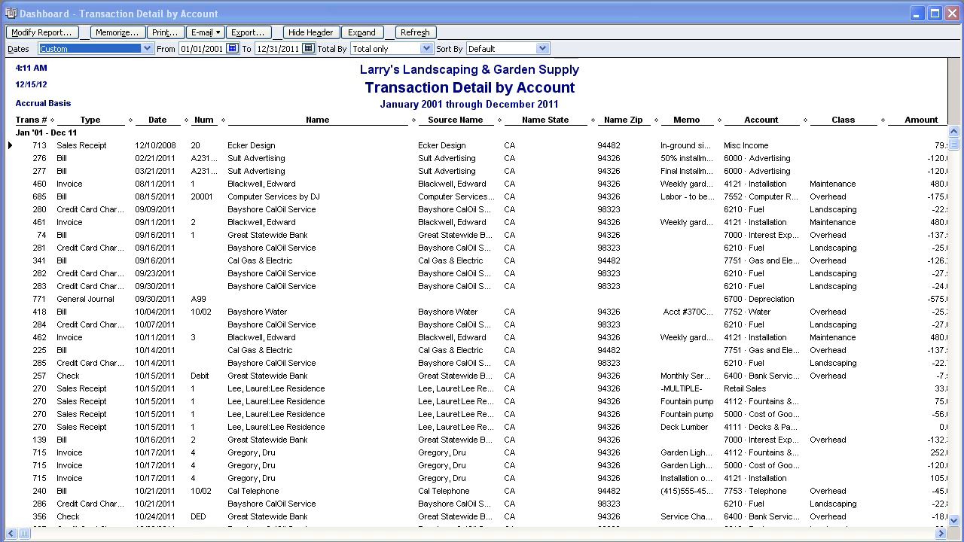
- Export the Transaction Detail by Account report to a new Excel workbook, reviewing the advanced export options
left_click(248, 41)
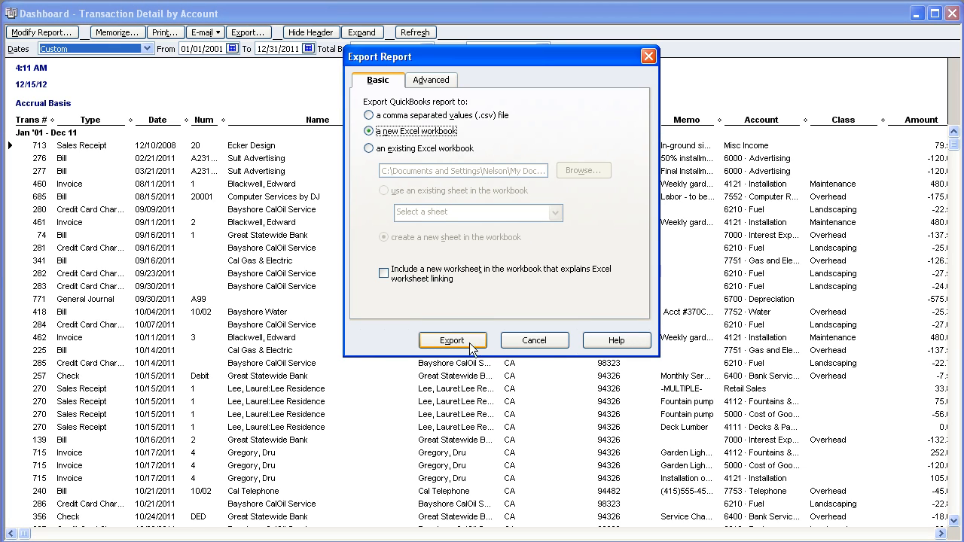
left_click(431, 81)
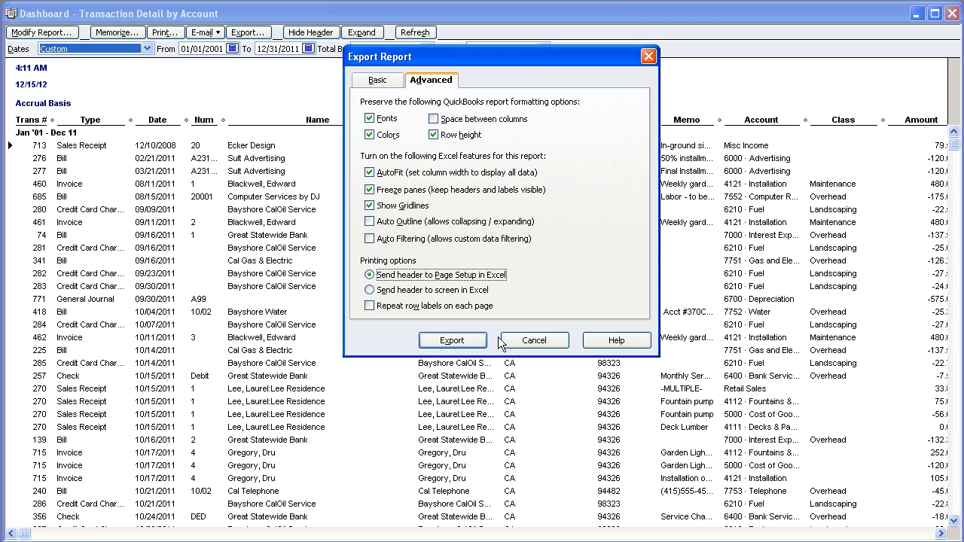
left_click(391, 80)
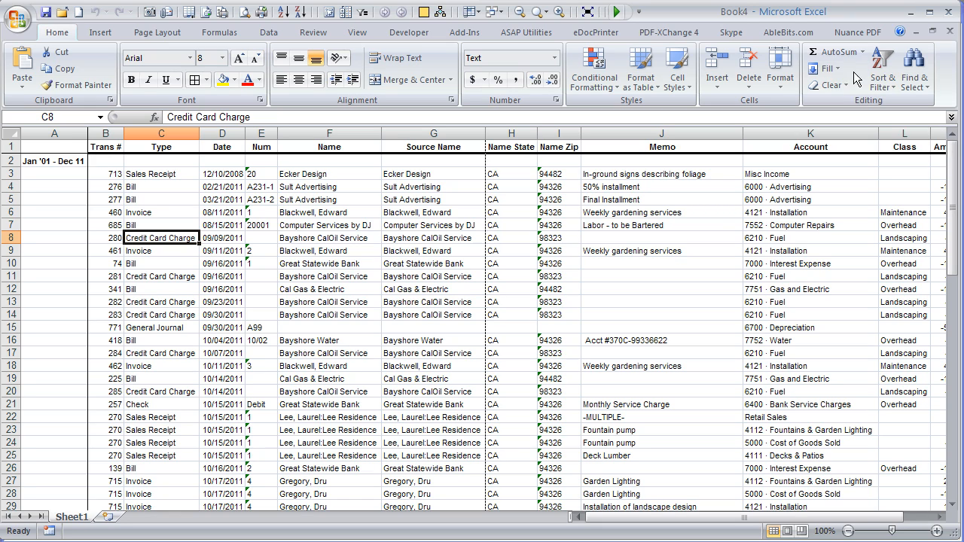
- Check column A of the exported sheet for entries from the top down to the last used row
left_click(55, 166)
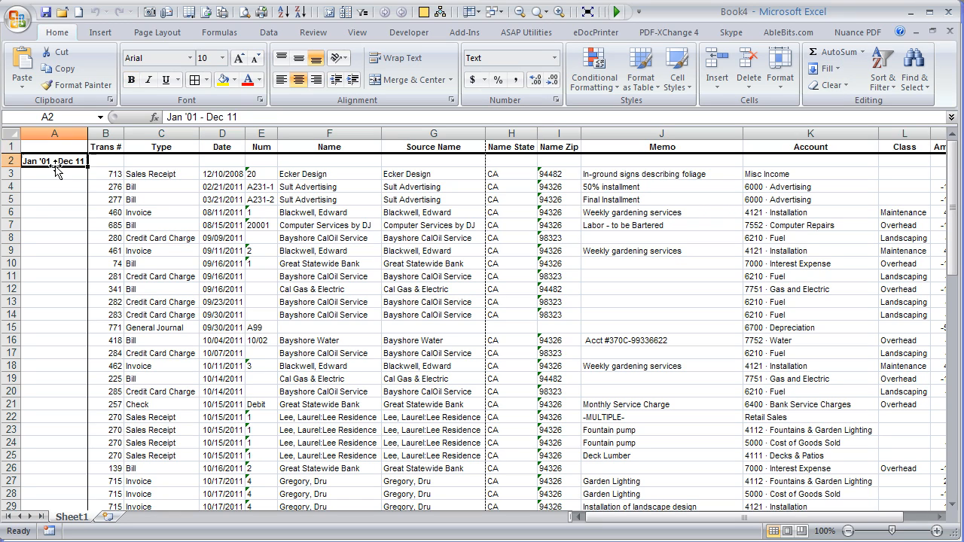
key("ctrl+End")
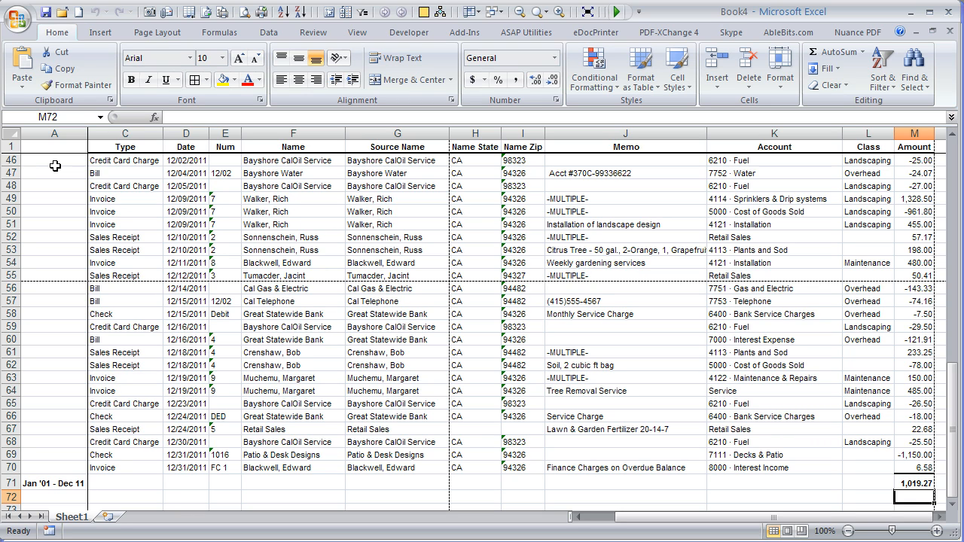
key("ctrl+Home")
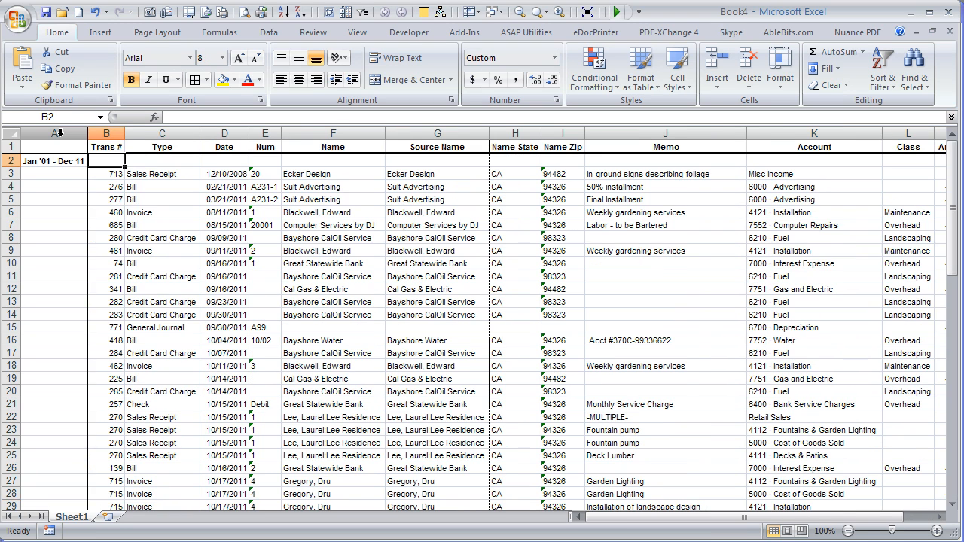
left_click(59, 133)
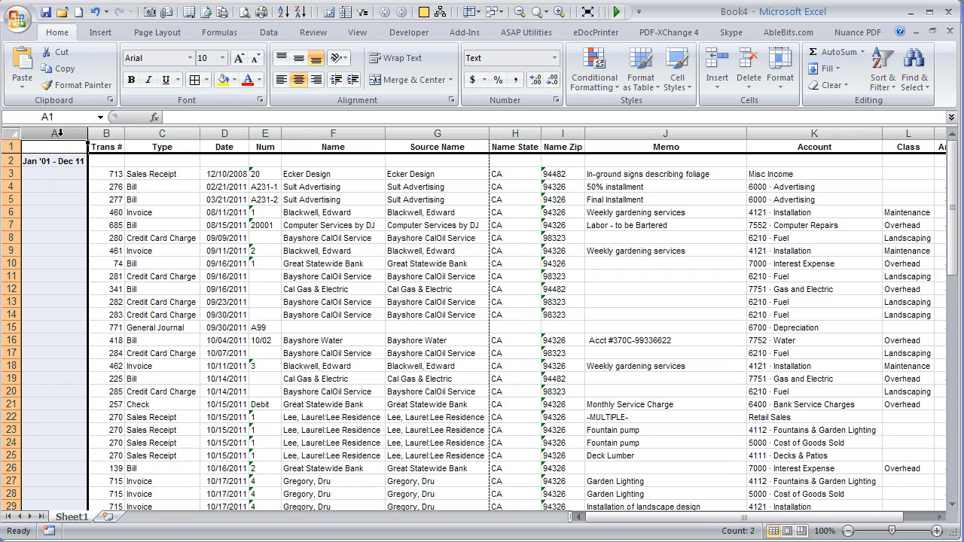
key("ctrl+Down")
key("ctrl+Down")
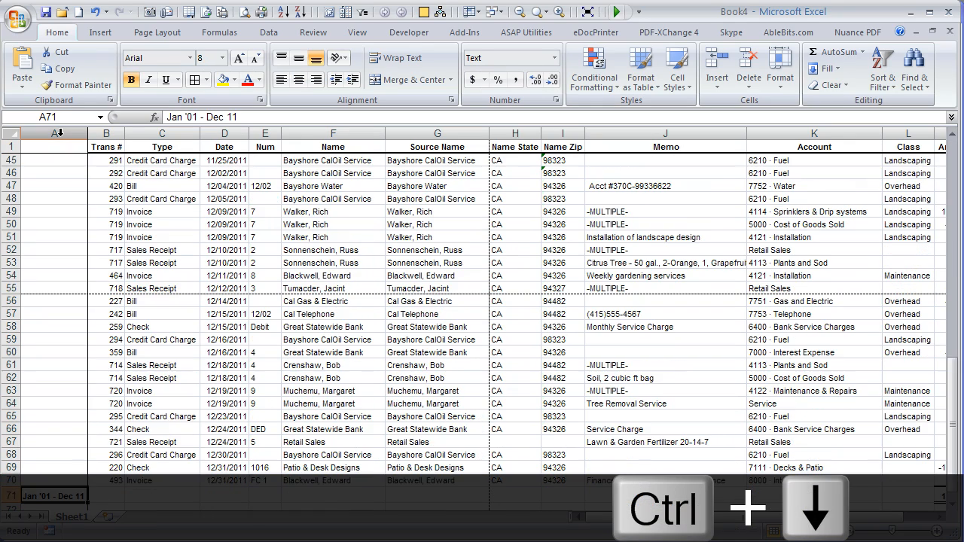
key("ctrl+Up")
key("ctrl+Down")
key("ctrl+Up")
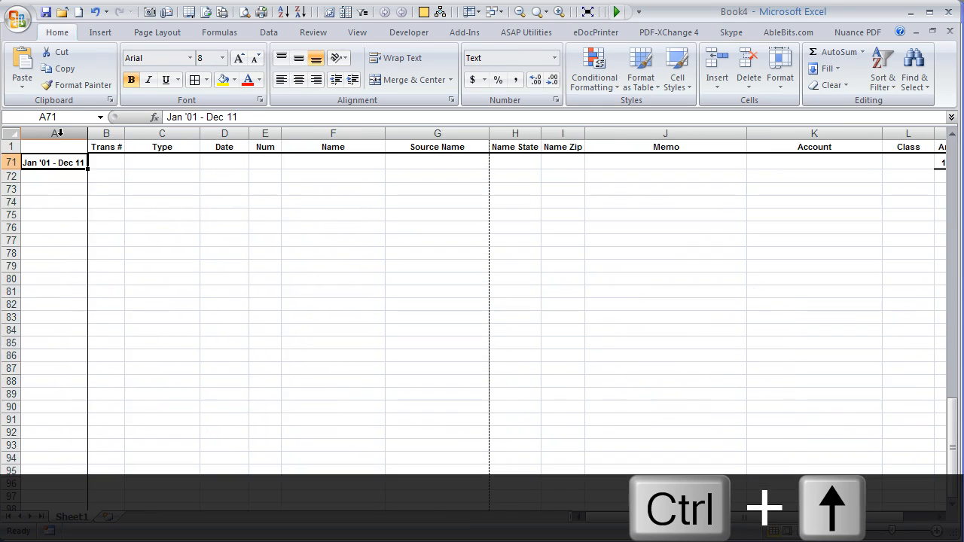
key("ctrl+Up")
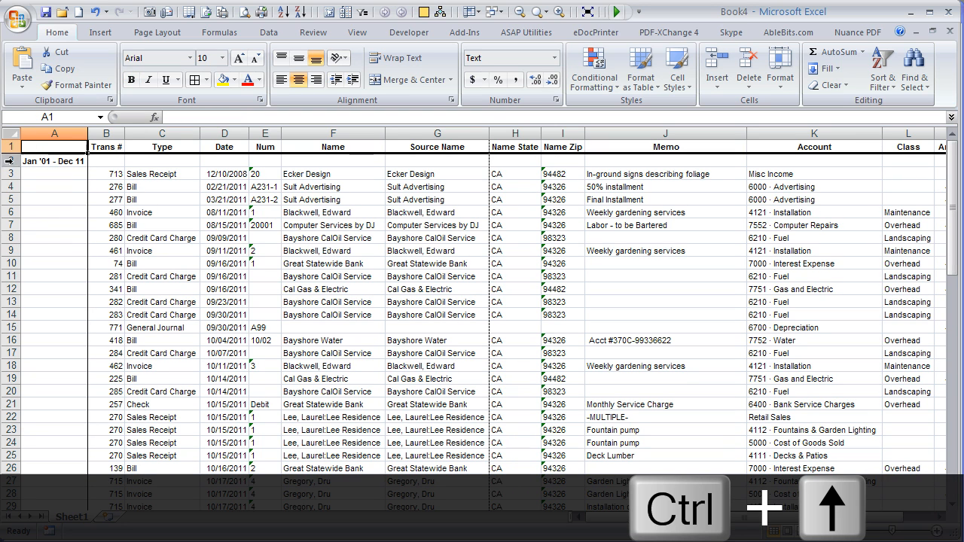
- Delete column A, which holds only the date range labels
left_click(44, 133)
key("ctrl+minus")
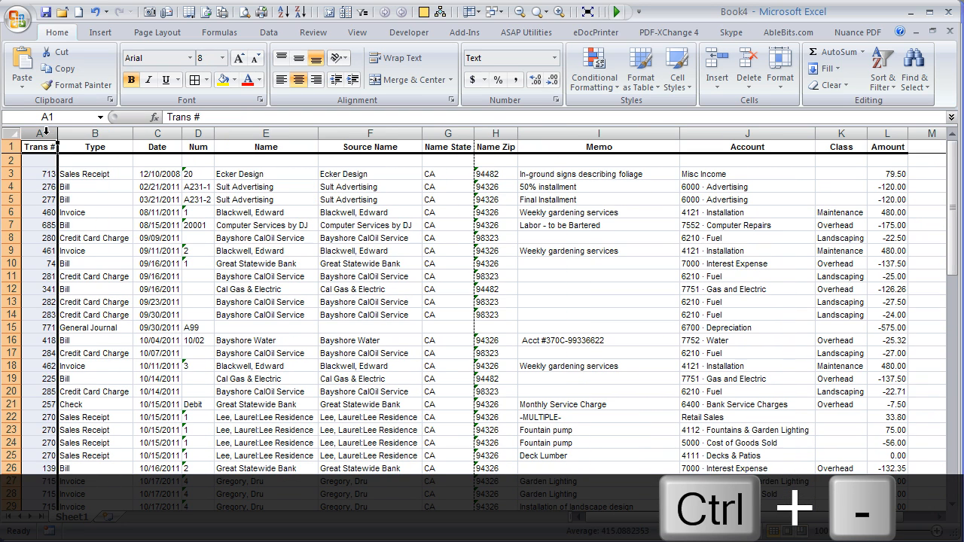
key("Down")
key("Up")
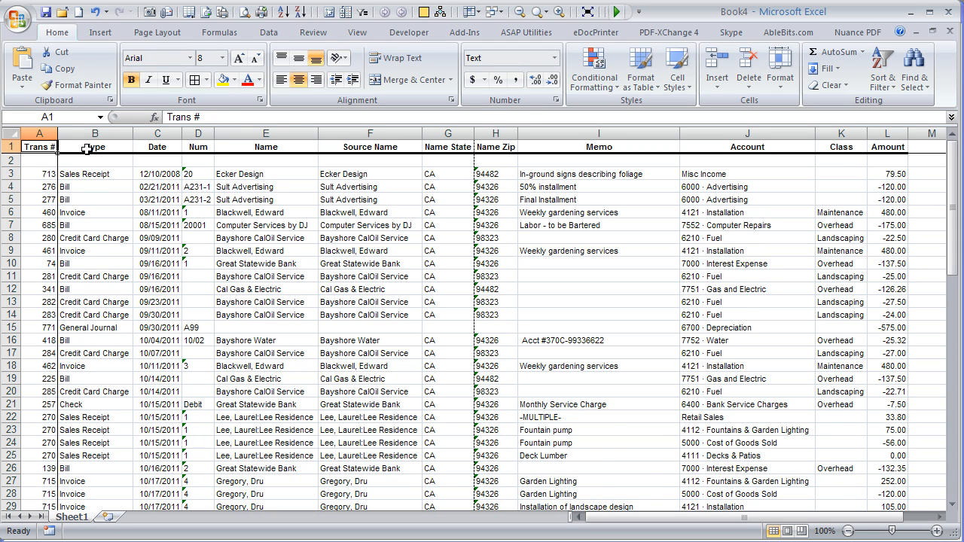
- Check how far the header row extends by jumping between its first column, its last column and the sheet's edge
key("ctrl+Right")
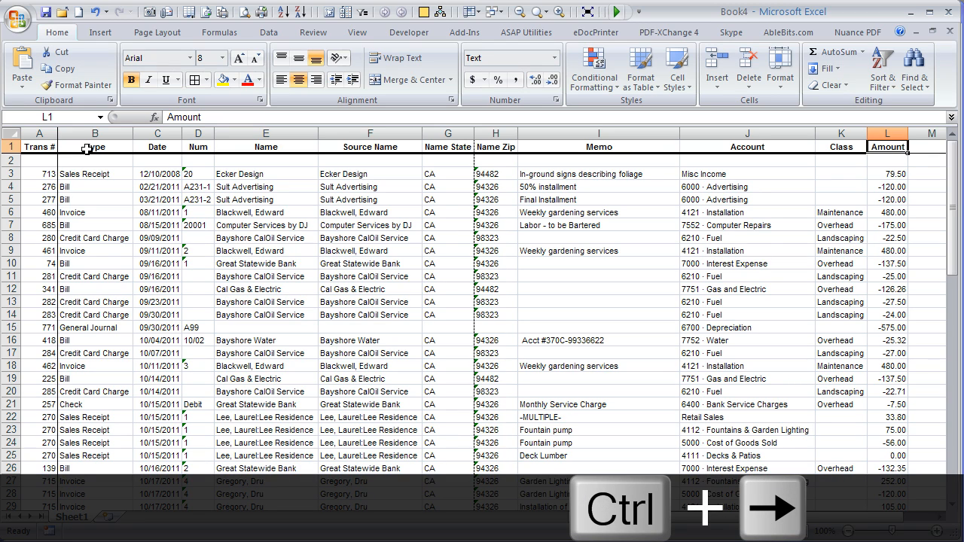
key("ctrl+Left")
key("ctrl+Right")
key("ctrl+Left")
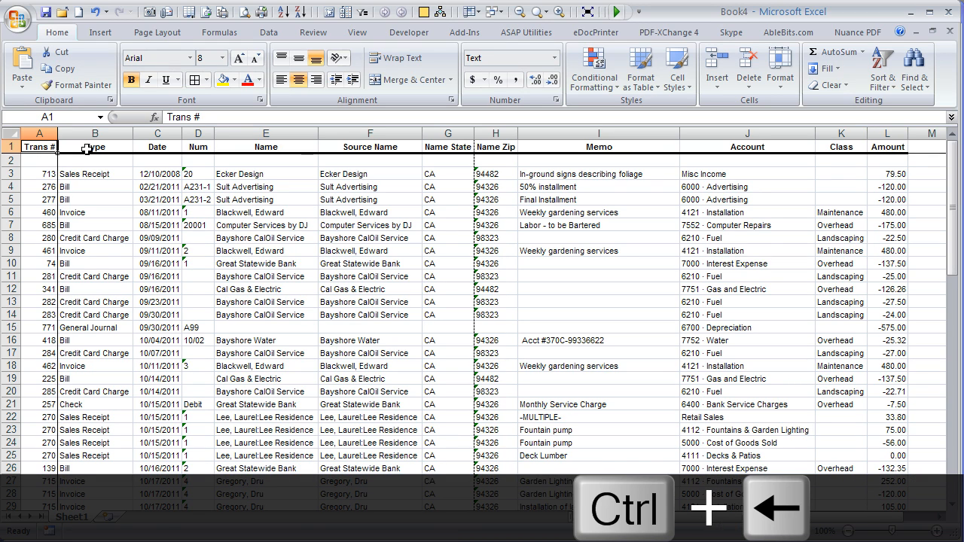
key("ctrl+Right")
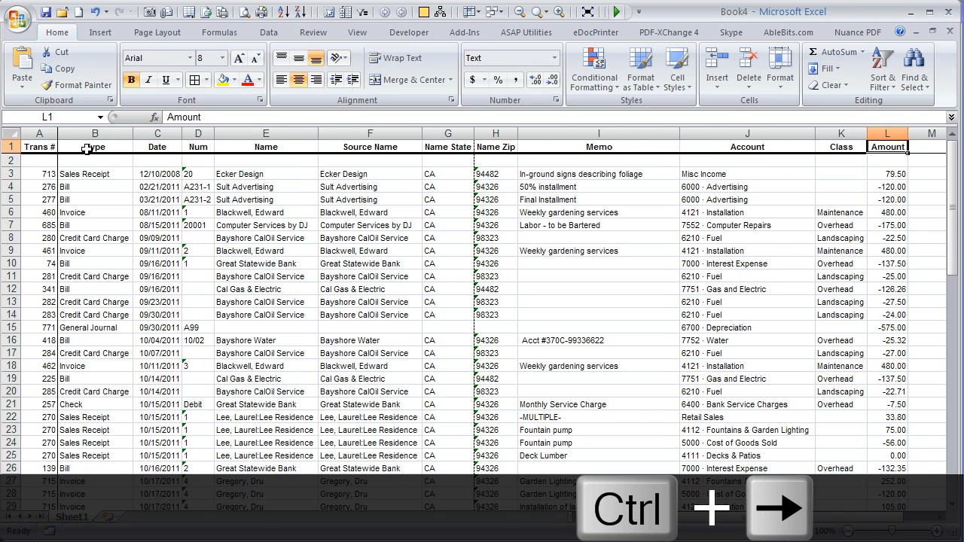
key("ctrl+Right")
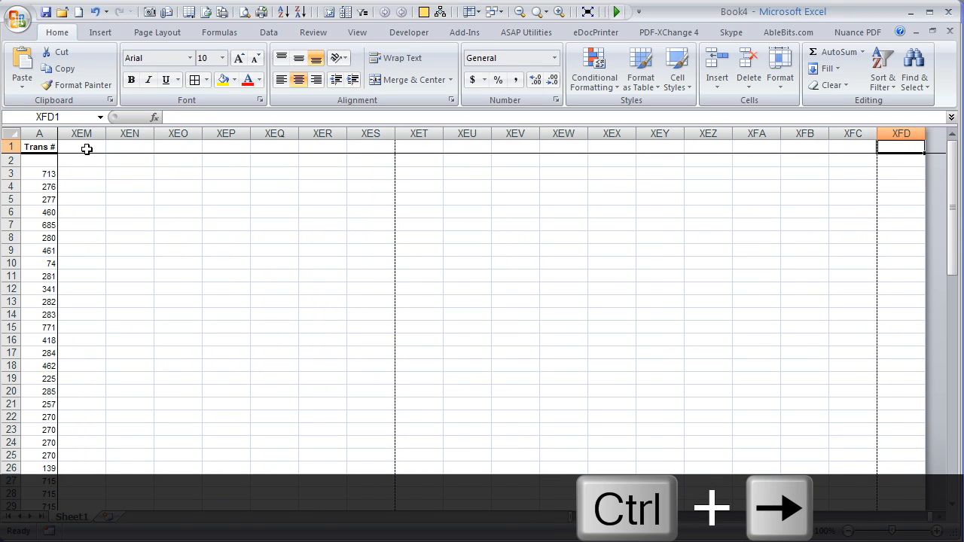
key("ctrl+Left")
key("ctrl+Left")
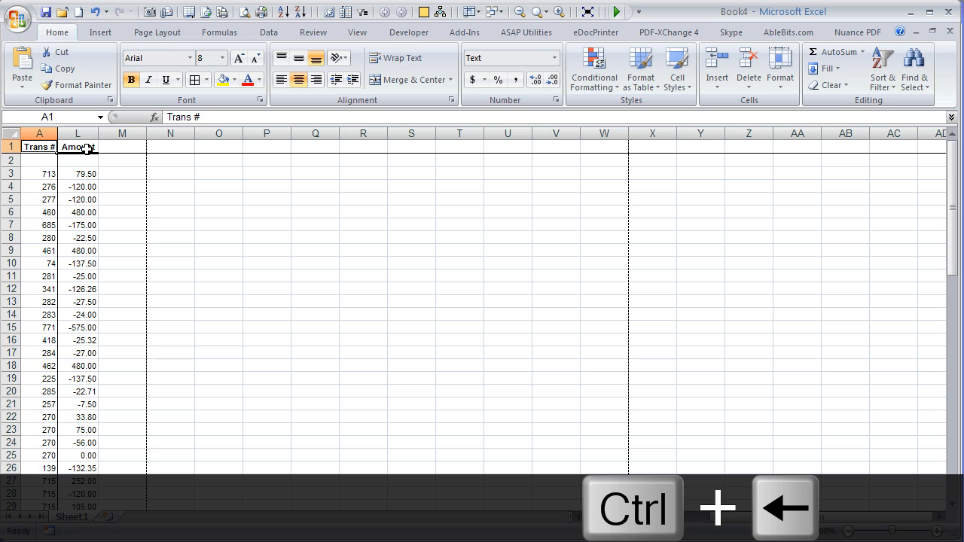
key("Down")
key("Up")
key("Down")
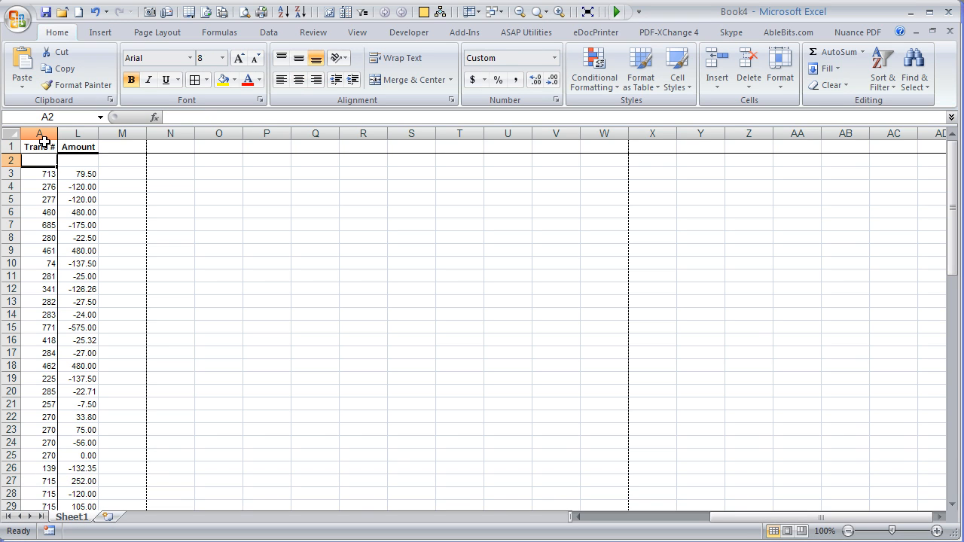
key("Right")
key("Down")
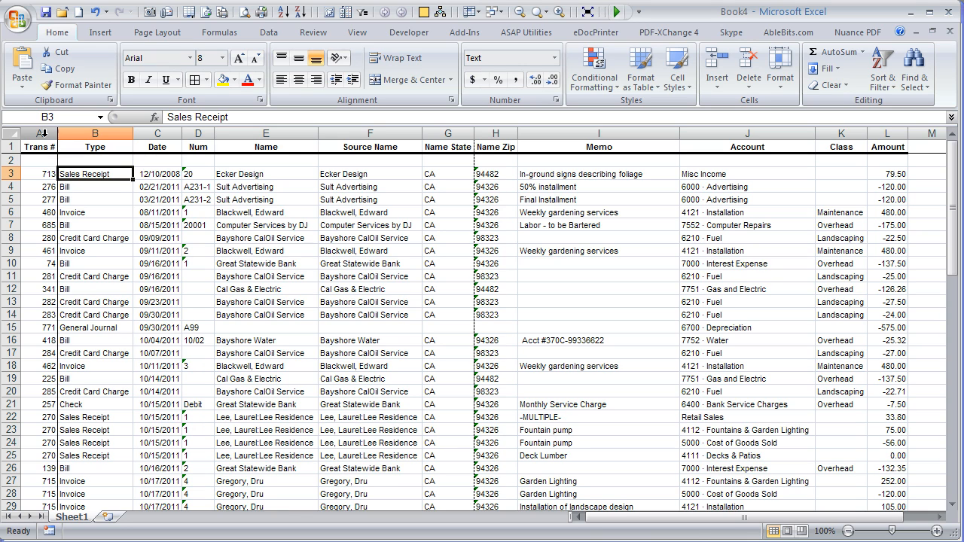
- Insert a new column before Trans # and head it SEQ in A1
left_click(45, 134)
key("ctrl+plus")
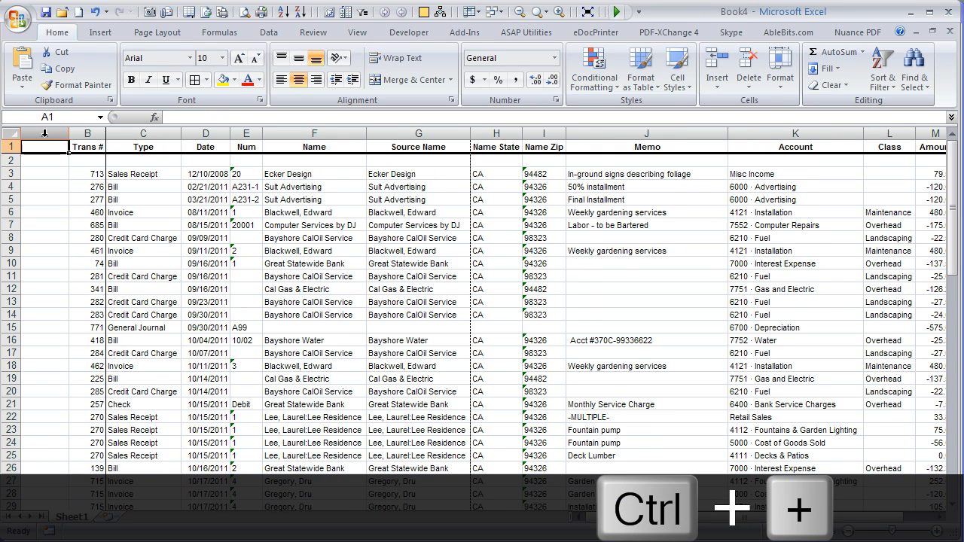
type("seq")
key("BackSpace")
key("BackSpace")
key("BackSpace")
type("SEQ")
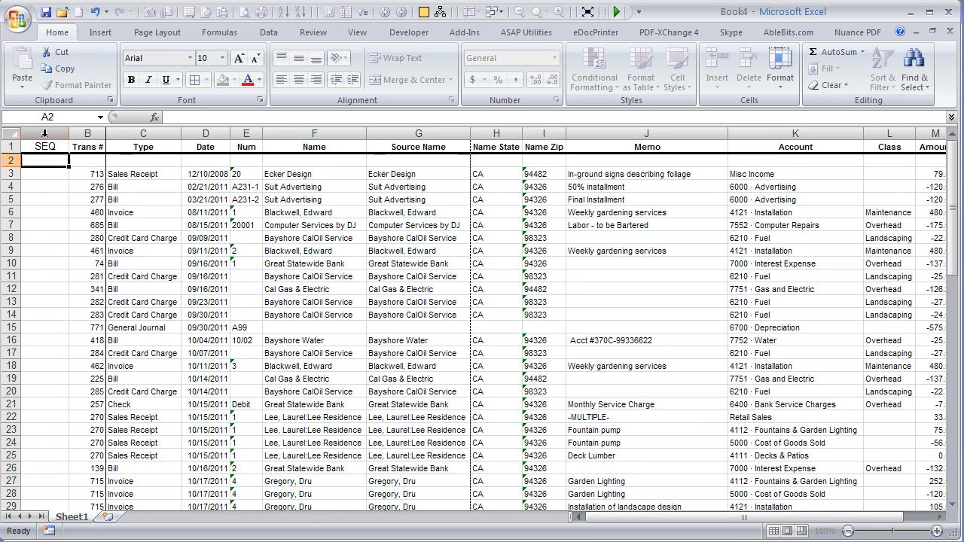
key("Return")
- Start the sequence with 1 in A2 and enter the formula =+A2+1 in A3
type("1")
key("Return")
type("+A2+")
key("Up")
type("+1")
key("ctrl+Return")
- Copy the A3 sequence formula down column A through row 72
key("ctrl+c")
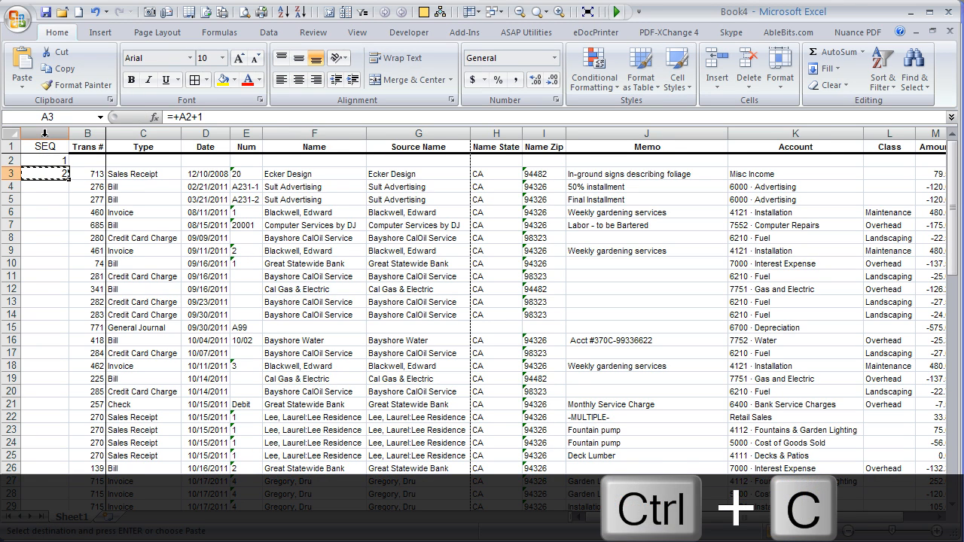
key("ctrl+Down")
key("Right")
key("ctrl+Up")
key("Left")
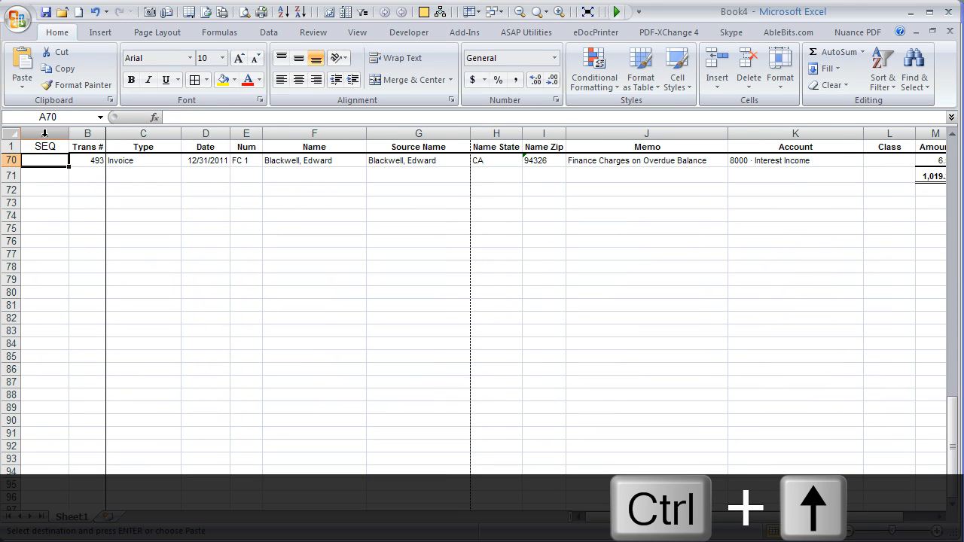
key("Down")
key("ctrl+End")
key("ctrl+Left")
key("ctrl+shift+Up")
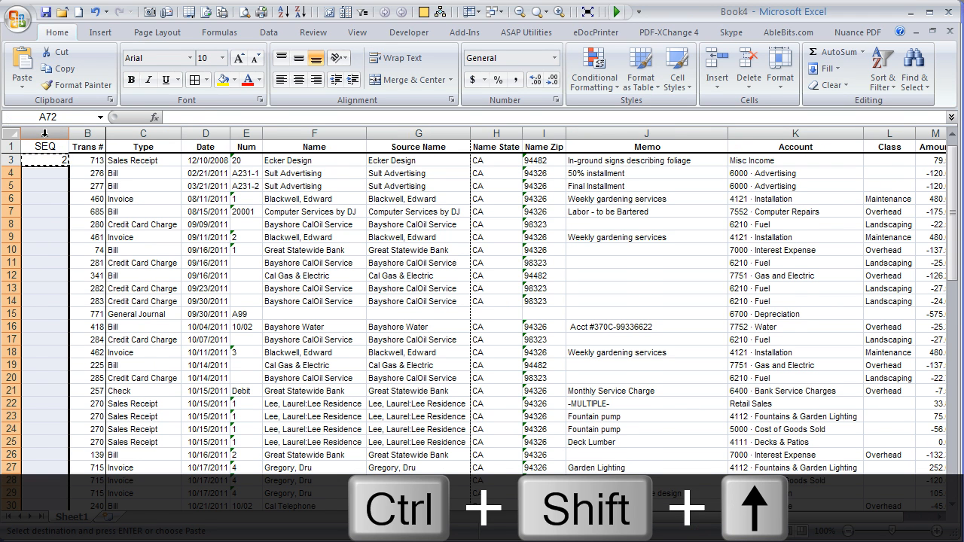
key("ctrl+v")
key("ctrl+Up")
key("Down")
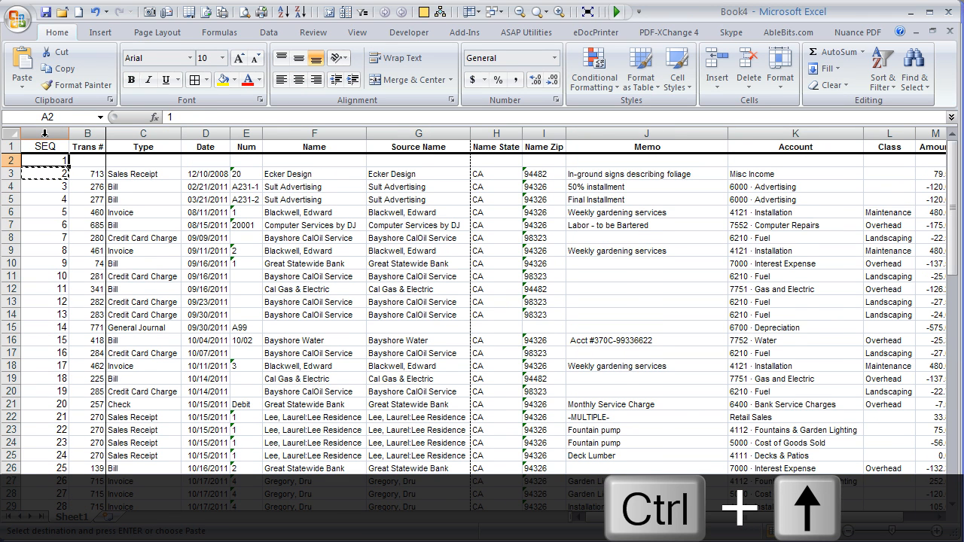
- Check the end of the SEQ column and its last rows against the report's data
key("ctrl+Down")
key("Right")
key("Right")
key("Right")
key("Right")
key("Right")
key("Right")
key("Right")
key("Right")
key("Right")
key("Right")
key("Right")
key("Right")
key("Right")
key("Right")
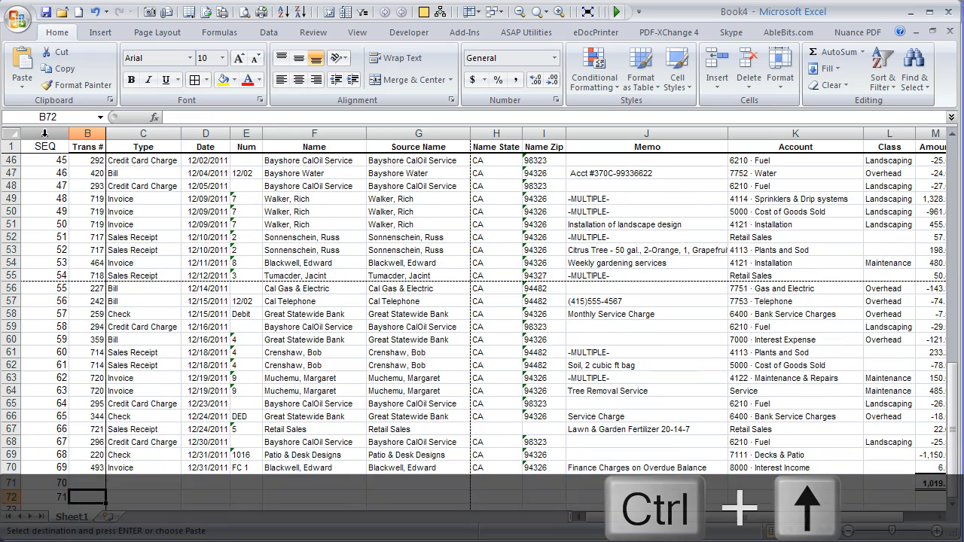
key("Left")
key("ctrl+Left")
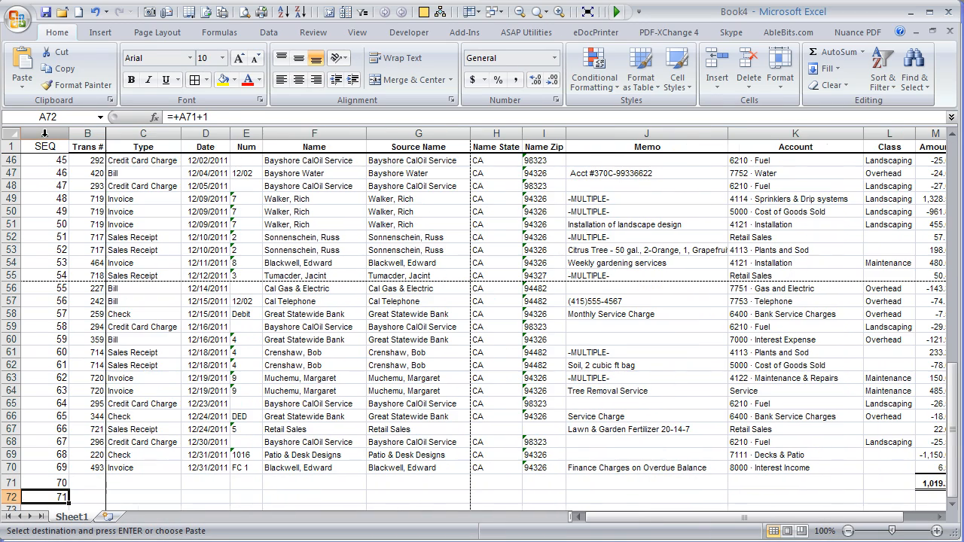
key("Up")
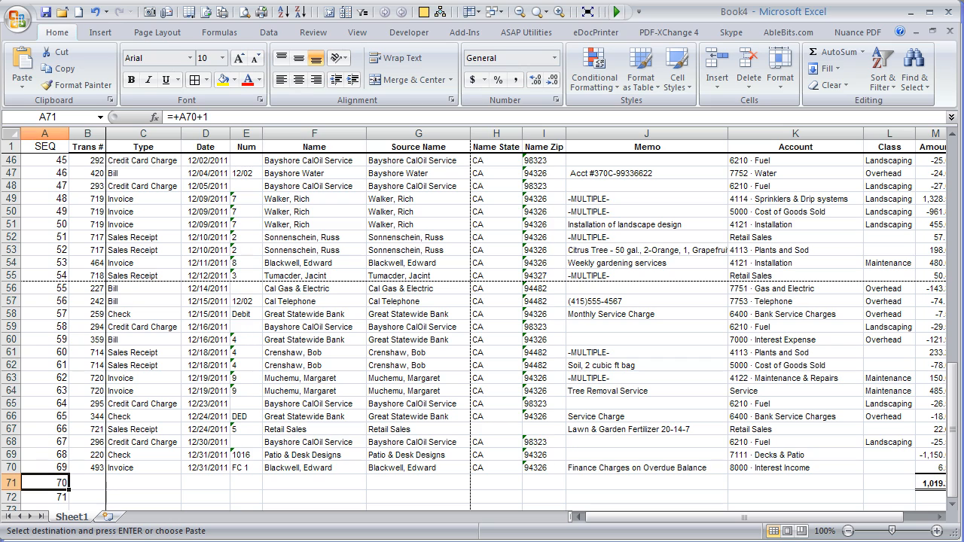
- Try selecting the whole current data region from different cells inside the table, clearing the selection each time
left_click(393, 224)
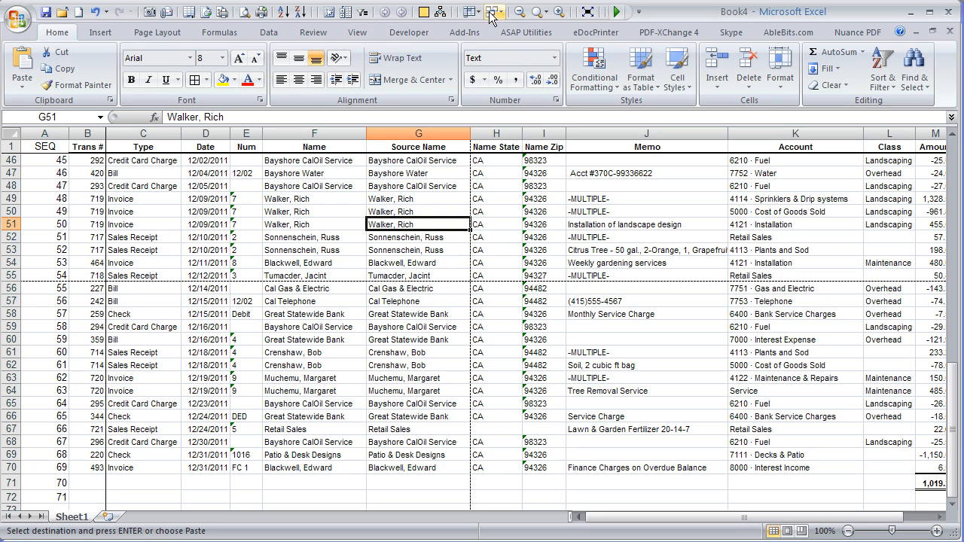
left_click(595, 21)
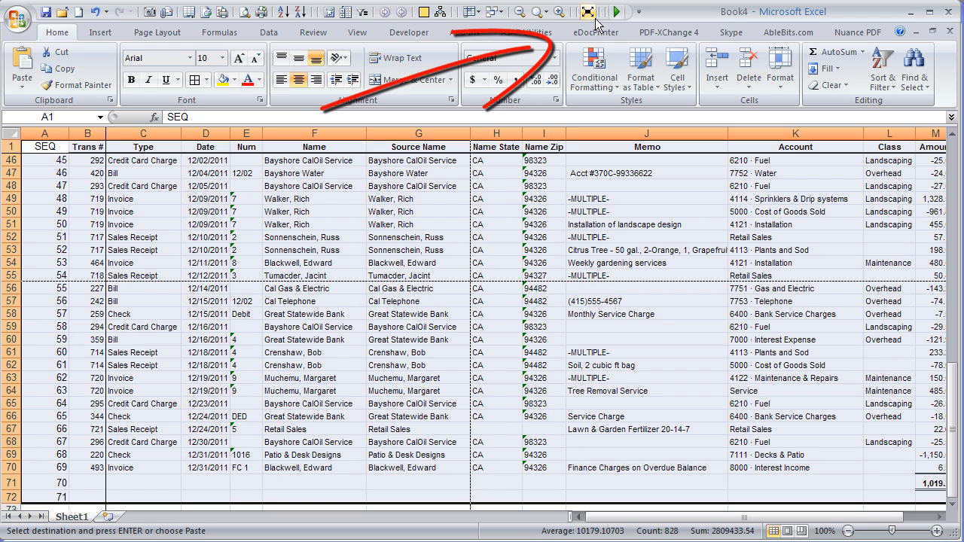
left_click(120, 301)
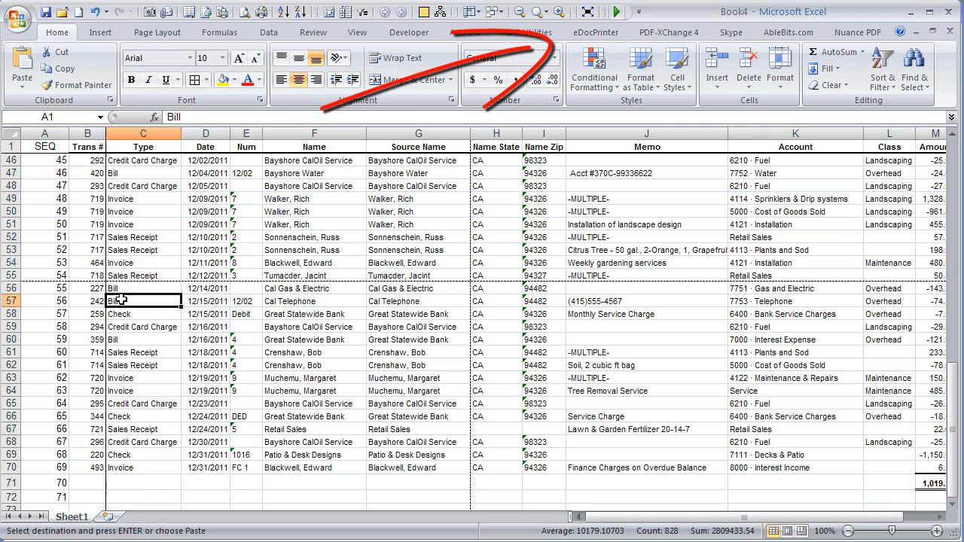
left_click(50, 287)
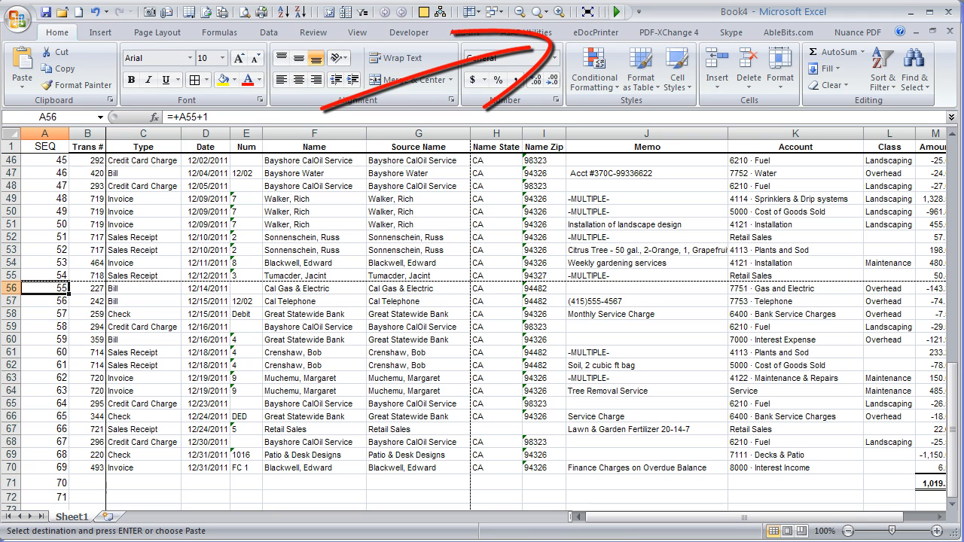
left_click(588, 20)
left_click_drag(392, 327, 384, 343)
left_click(61, 365)
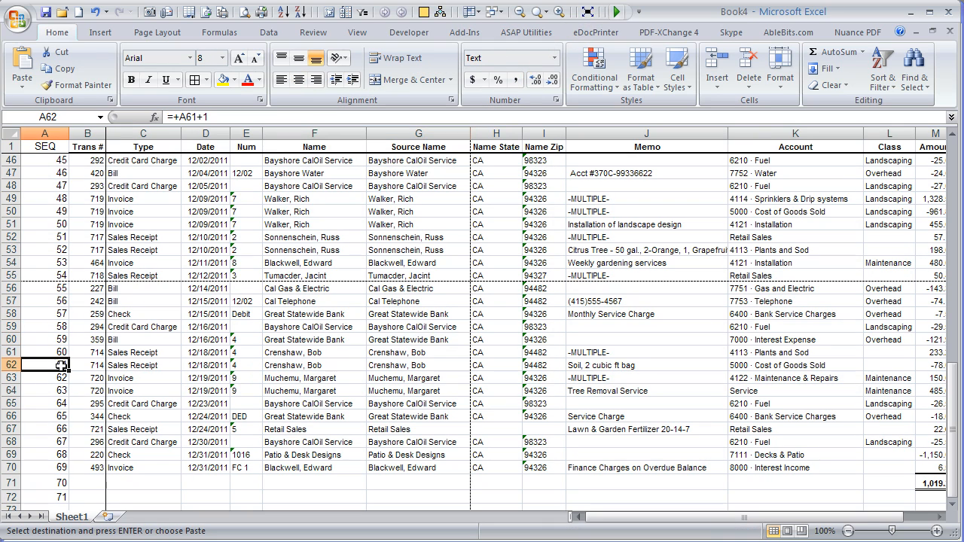
- Replace the SEQ formulas in A2:A72 with their static values and center them in the column
key("ctrl+Up")
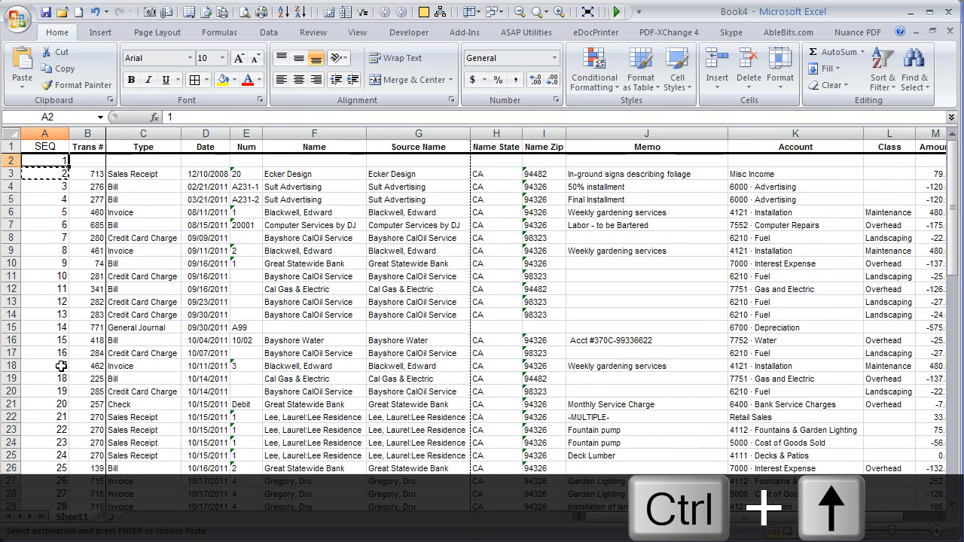
key("Down")
key("Down")
key("Down")
key("Up")
key("Up")
key("Up")
key("ctrl+shift+Down")
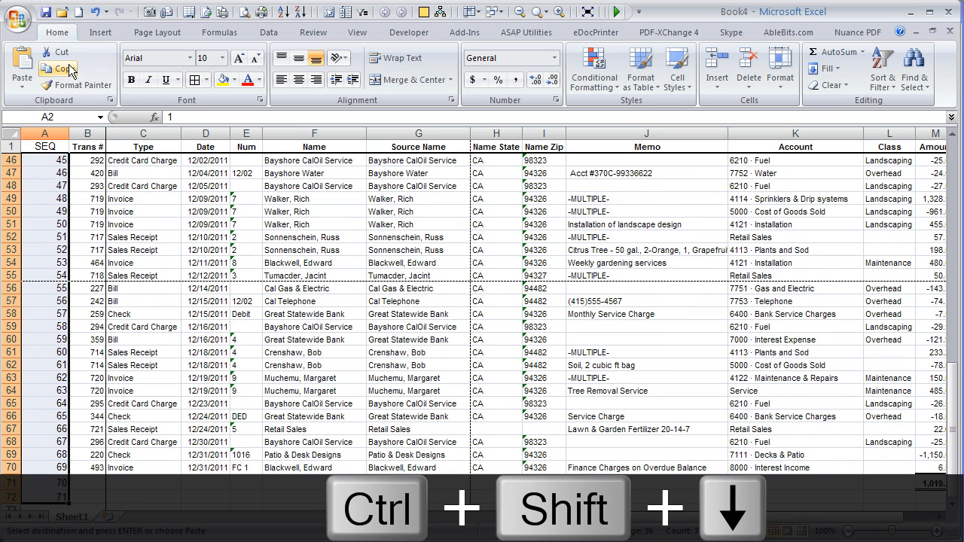
left_click(22, 87)
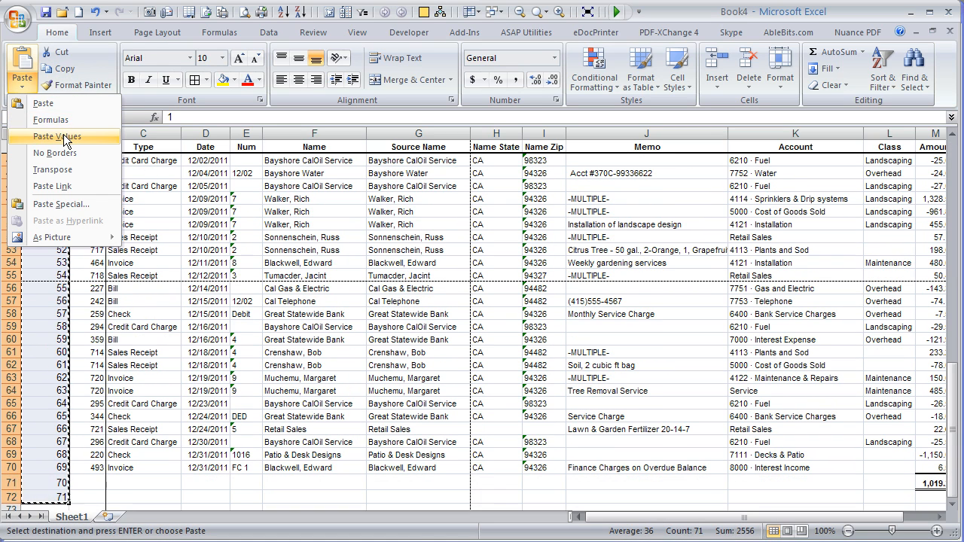
left_click(64, 137)
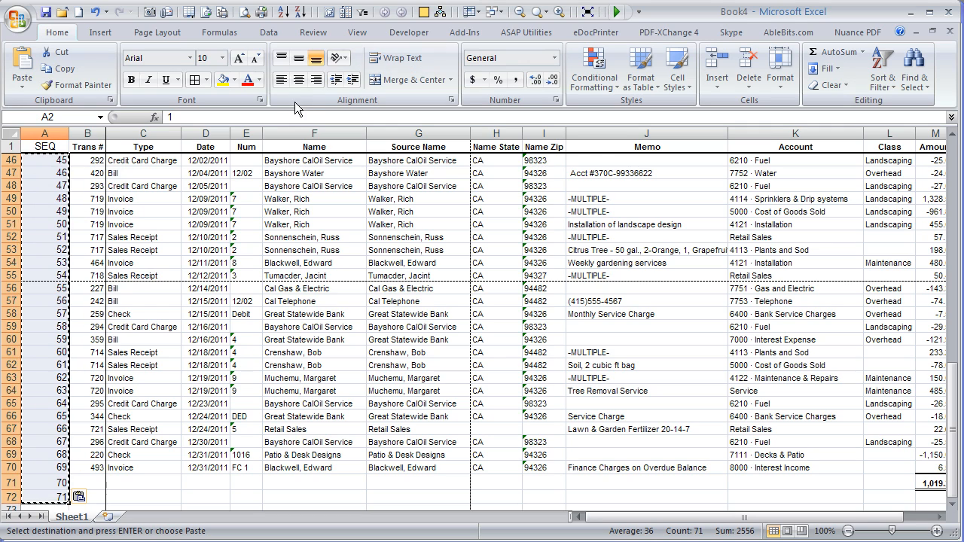
left_click(298, 79)
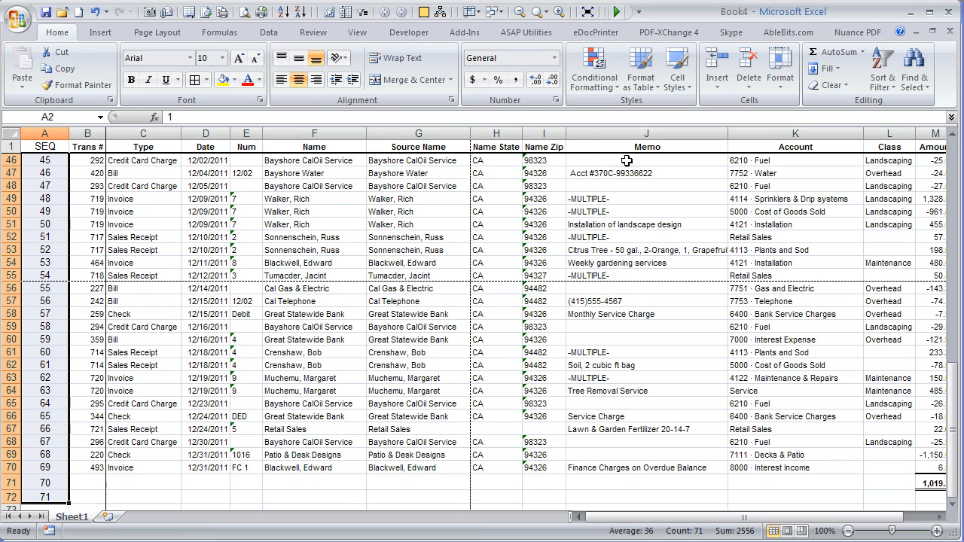
- Delete the row 2 that has no transaction data directly beneath the headers
left_click(175, 288)
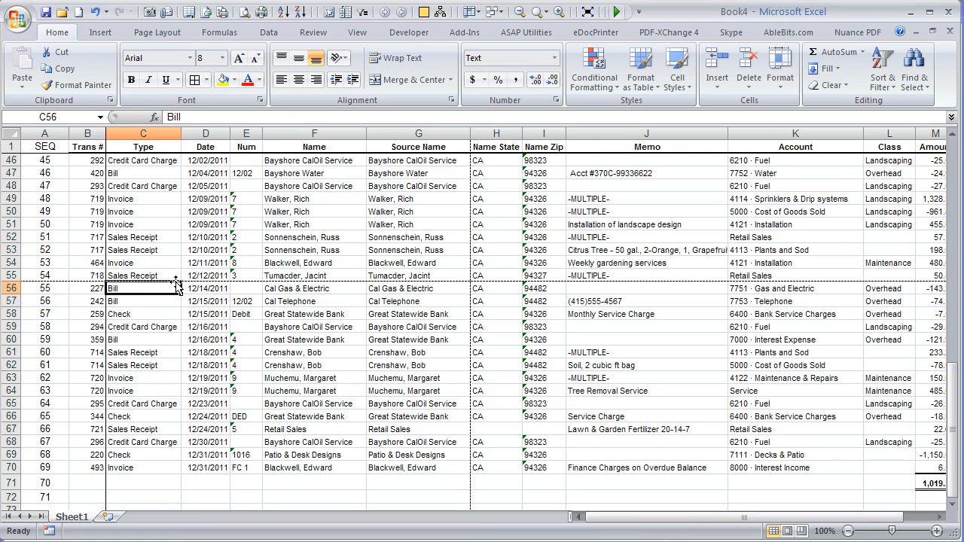
key("Left")
key("ctrl+Up")
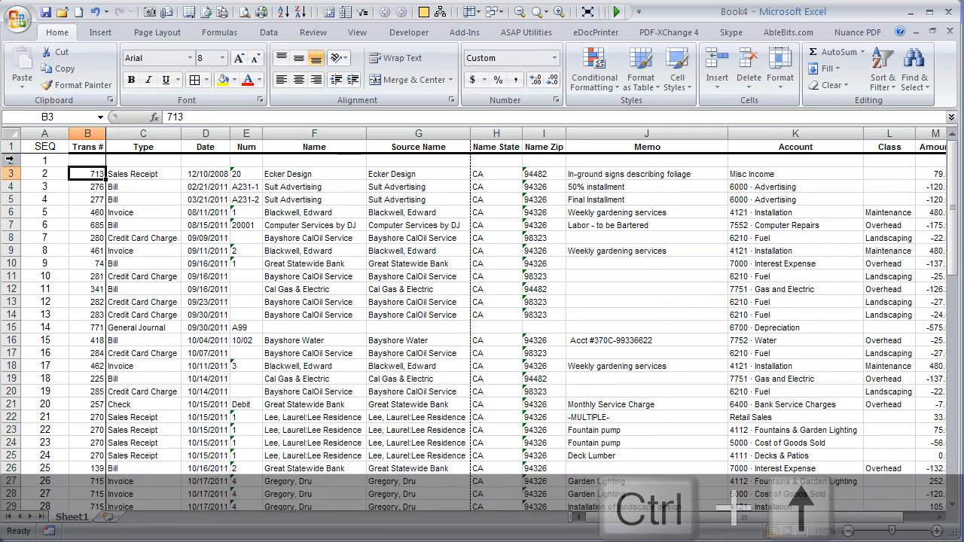
left_click(10, 160)
key("ctrl+minus")
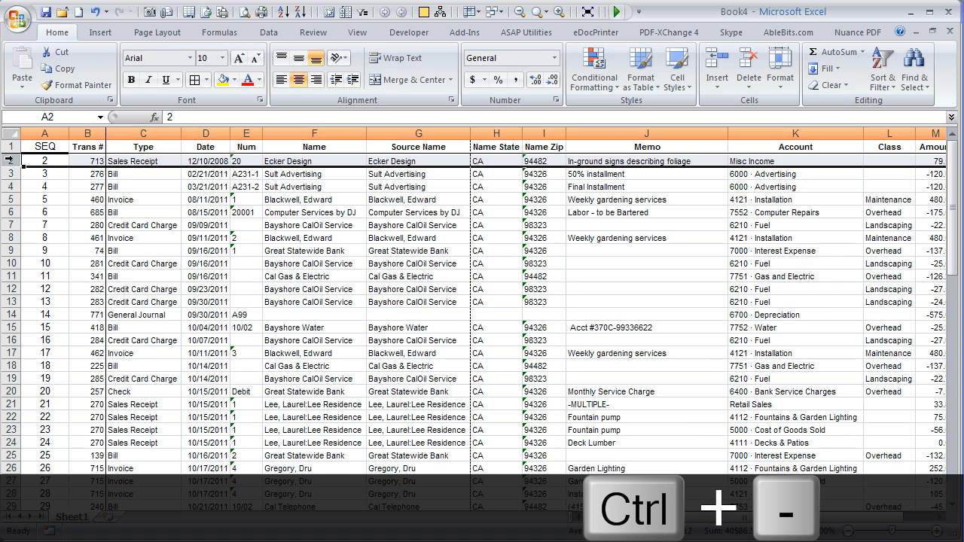
- Delete rows 70 to 72, including the report's grand total, and return to the start of the data
key("ctrl+End")
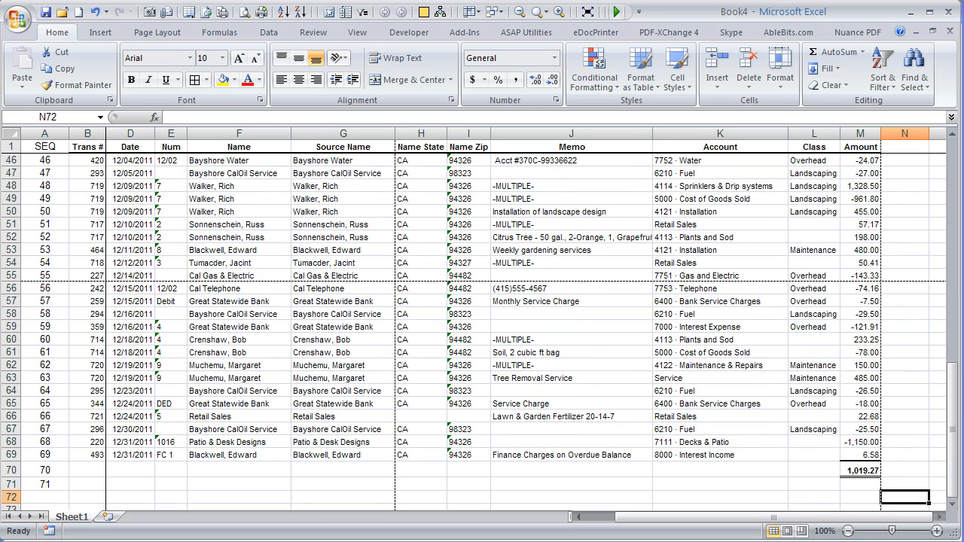
left_click_drag(10, 469, 8, 497)
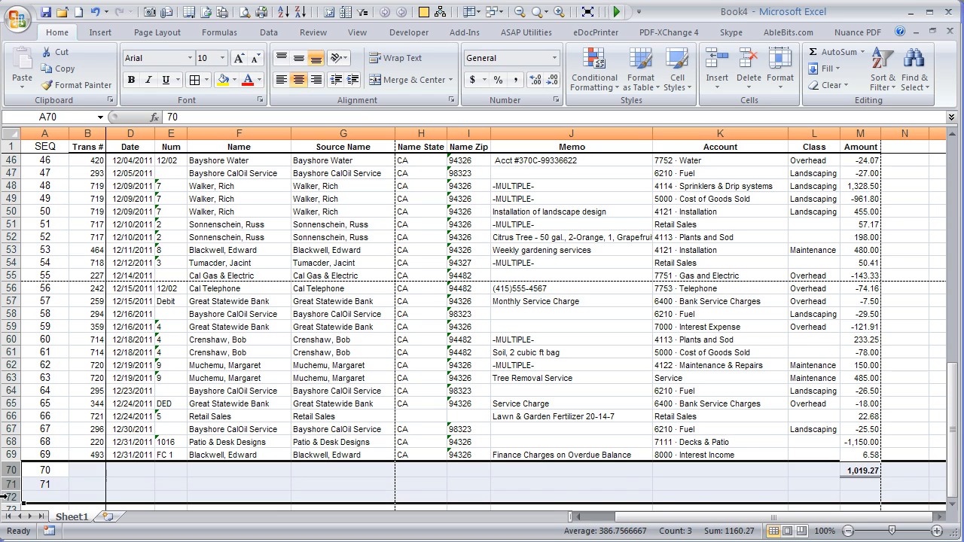
key("ctrl+minus")
key("ctrl+Home")
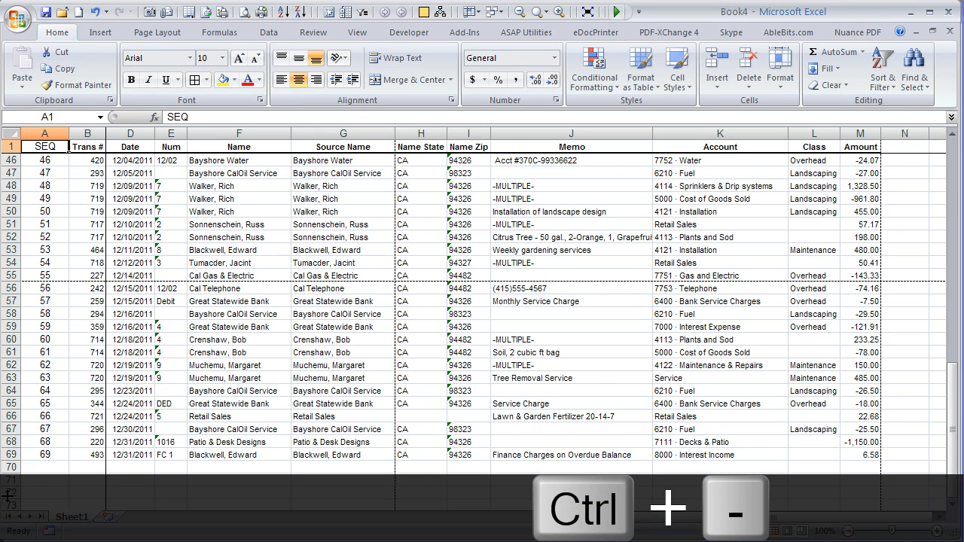
key("Down")
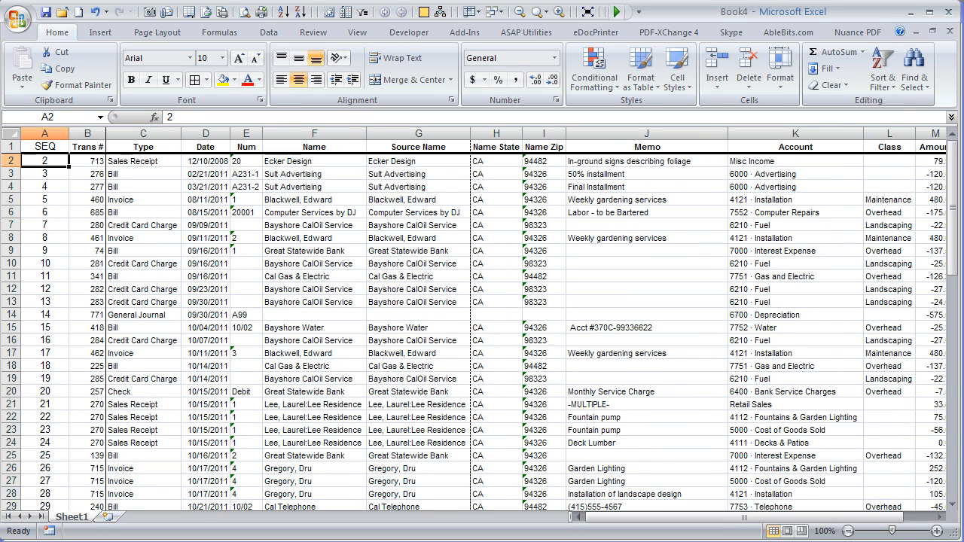
- Switch to the QuickBooks Transaction Detail by Account report to compare its transactions, and return to the Excel worksheet
key("alt+Tab")
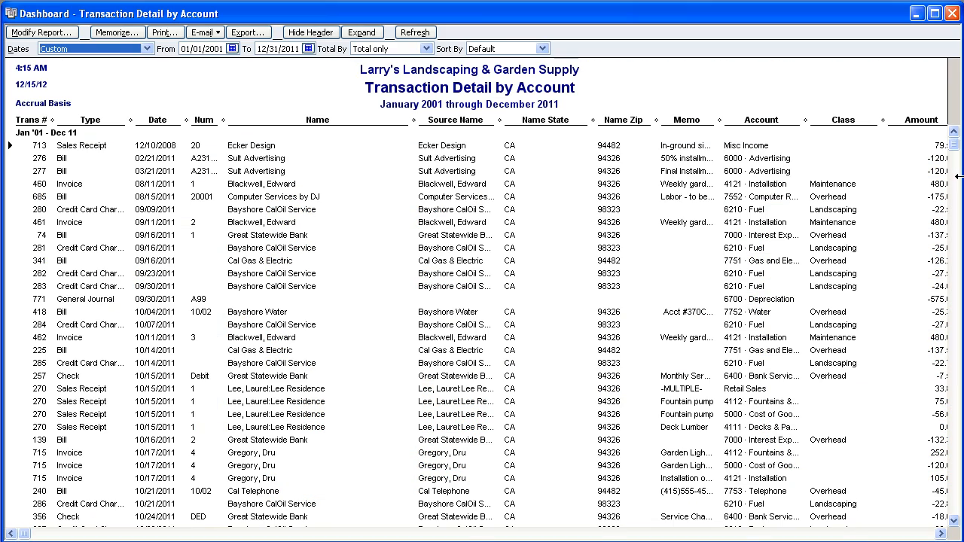
key("alt+Tab")
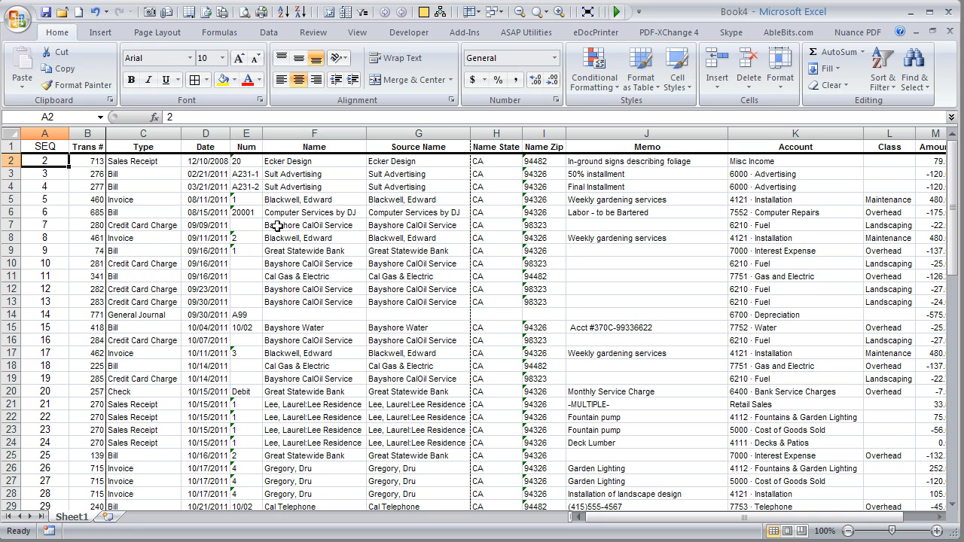
left_click(758, 235)
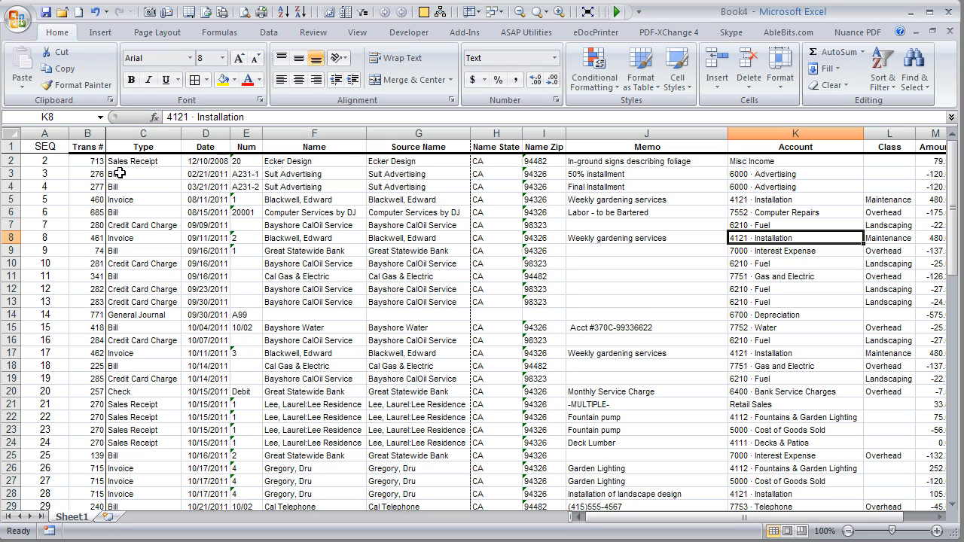
- Insert a blank column before Date and apply the comma style to D2
left_click(201, 133)
key("ctrl+plus")
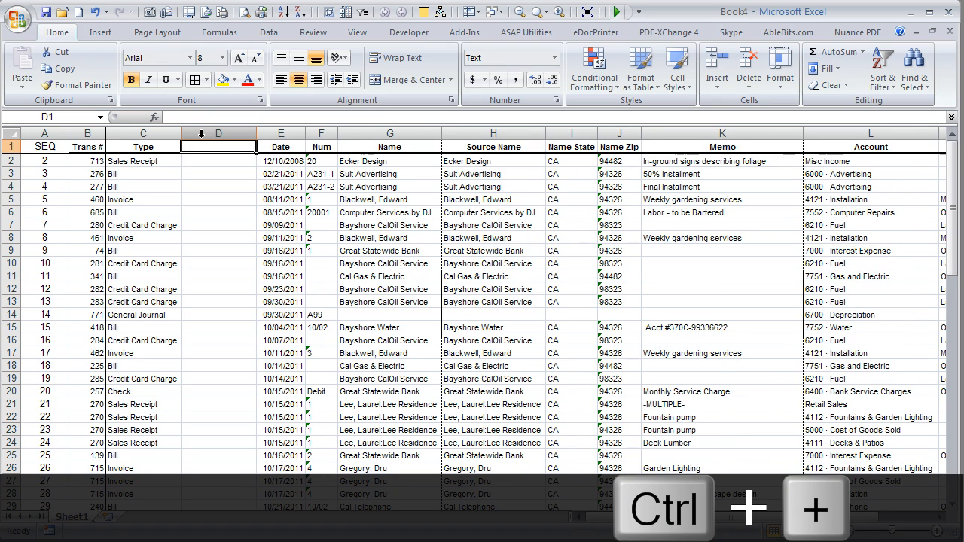
key("Down")
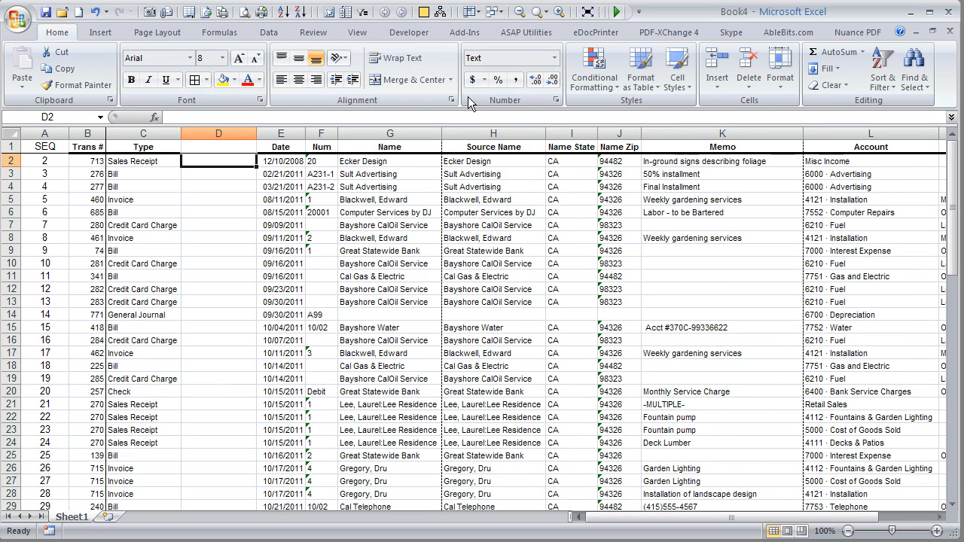
left_click(518, 82)
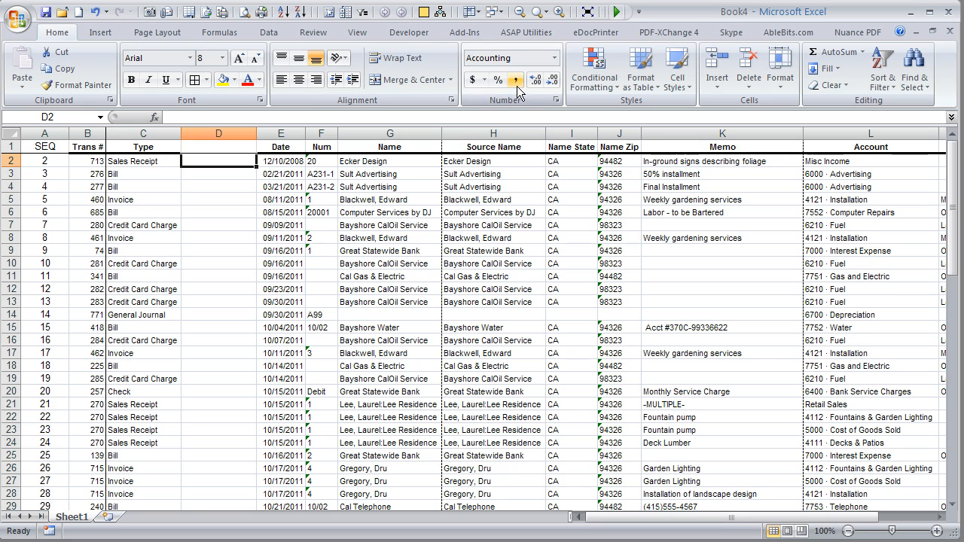
- Fill D2 with the YYYY_MM date concatenation formula for E2 and head the column yyyy-MM
left_click(616, 12)
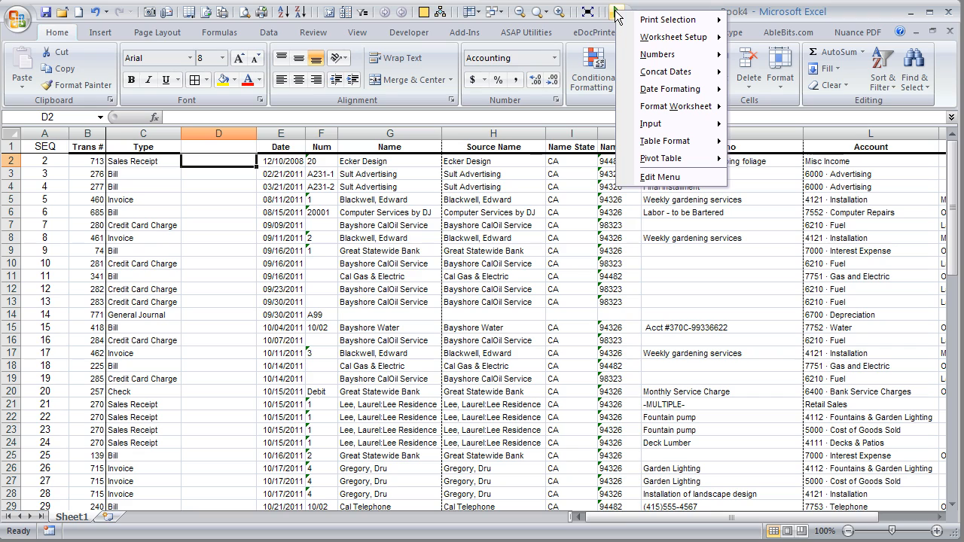
mouse_move(642, 74)
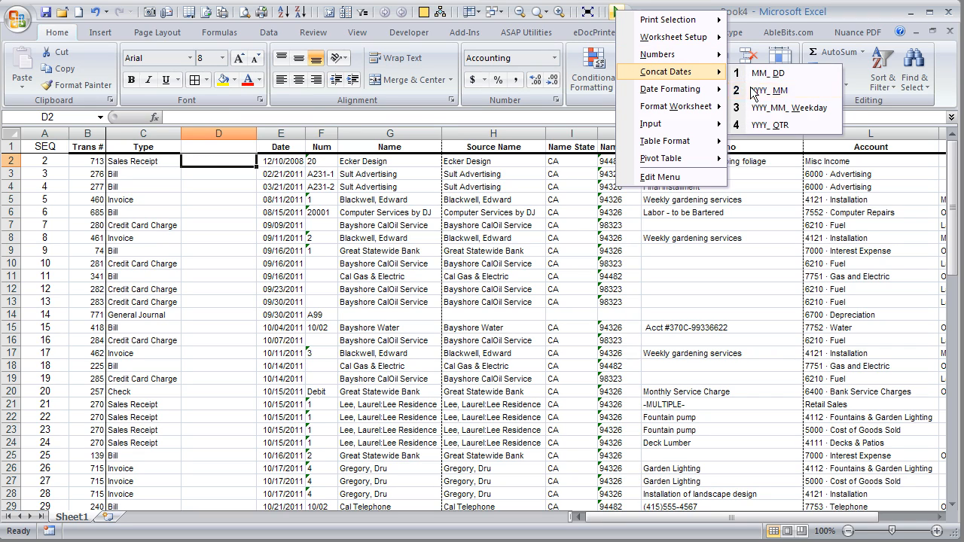
left_click(753, 90)
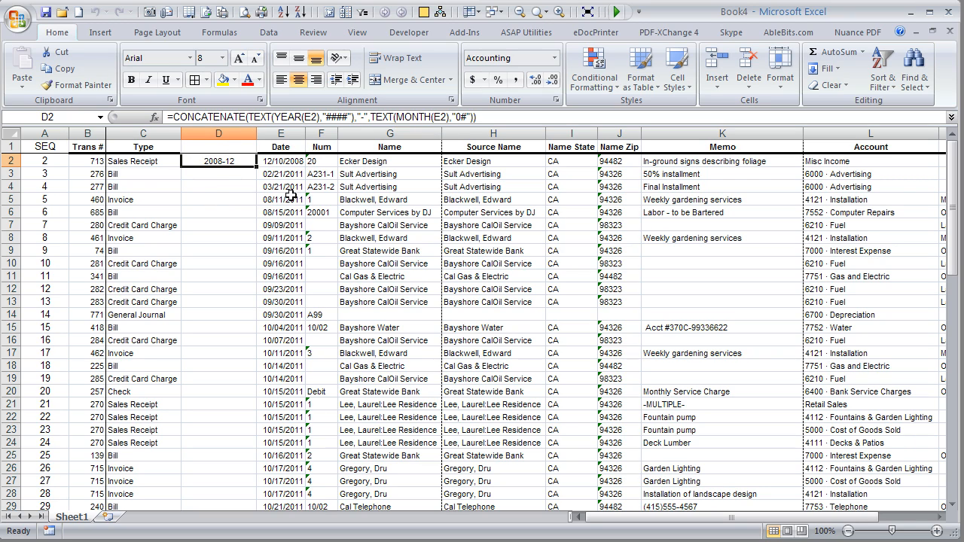
key("Up")
type("yyyy")
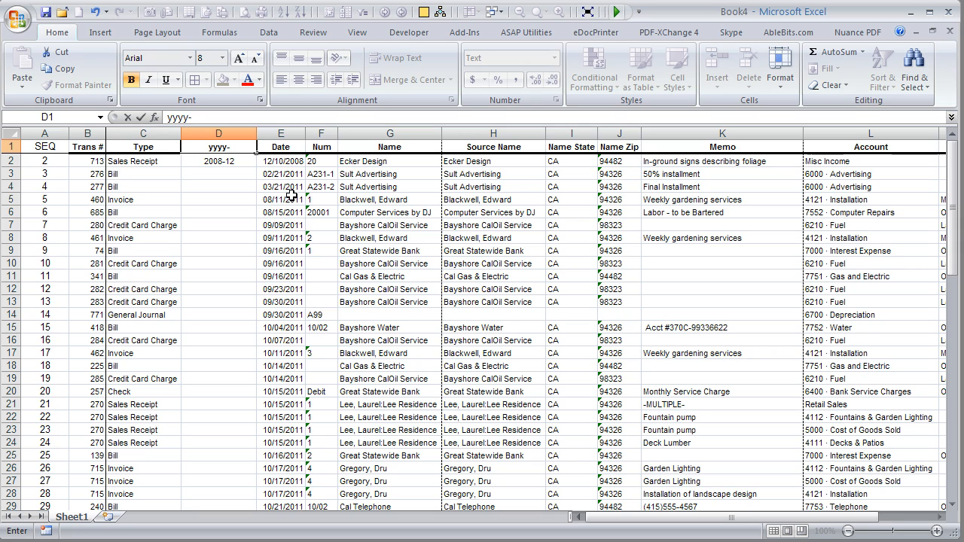
type("-MM")
key("Return")
- Copy the D2 year-month formula down column D through row 69
key("ctrl+c")
key("Right")
key("ctrl+Down")
key("Left")
key("ctrl+shift+Up")
key("ctrl+shift+v")
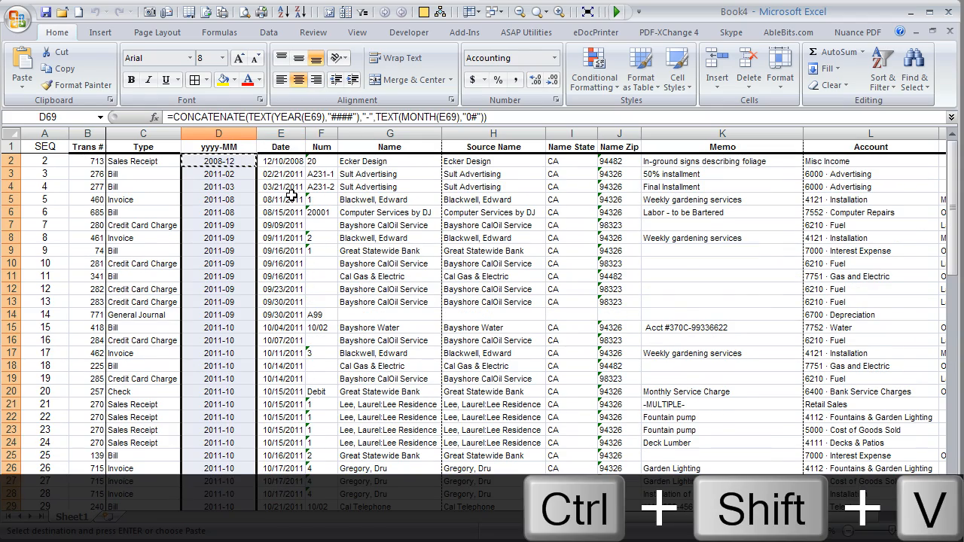
- Sort the table by Date in ascending order and check the yyyy-MM column from top to end
key("ctrl+Up")
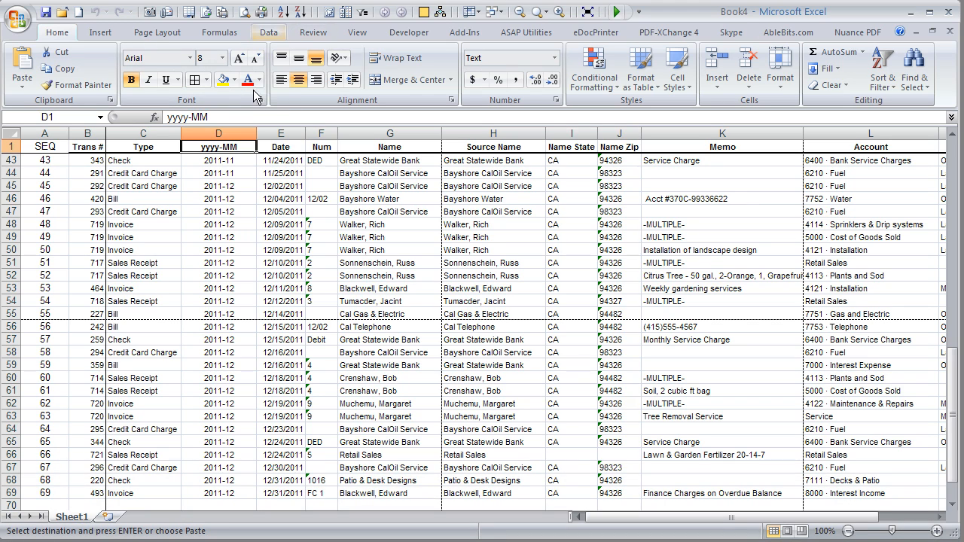
key("Right")
left_click(283, 12)
left_click(237, 164)
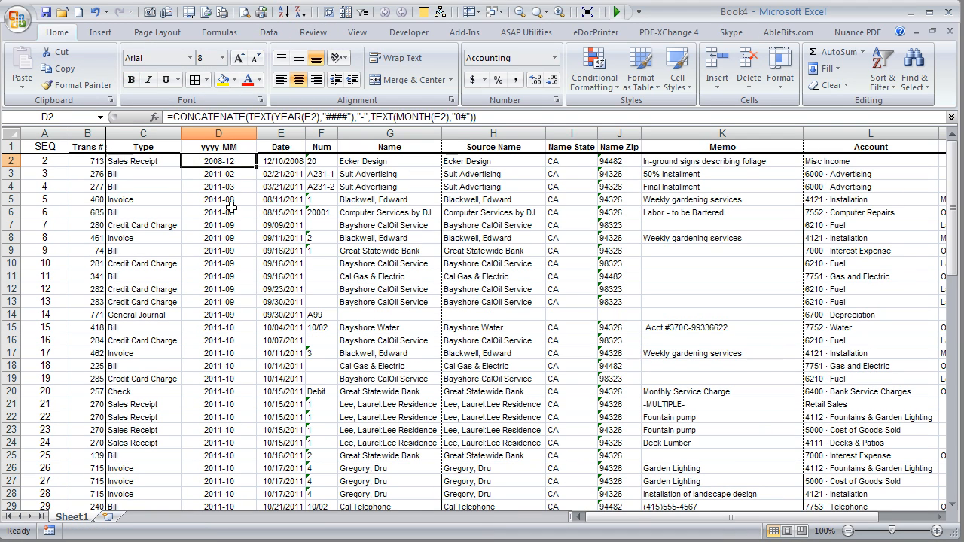
key("ctrl+Down")
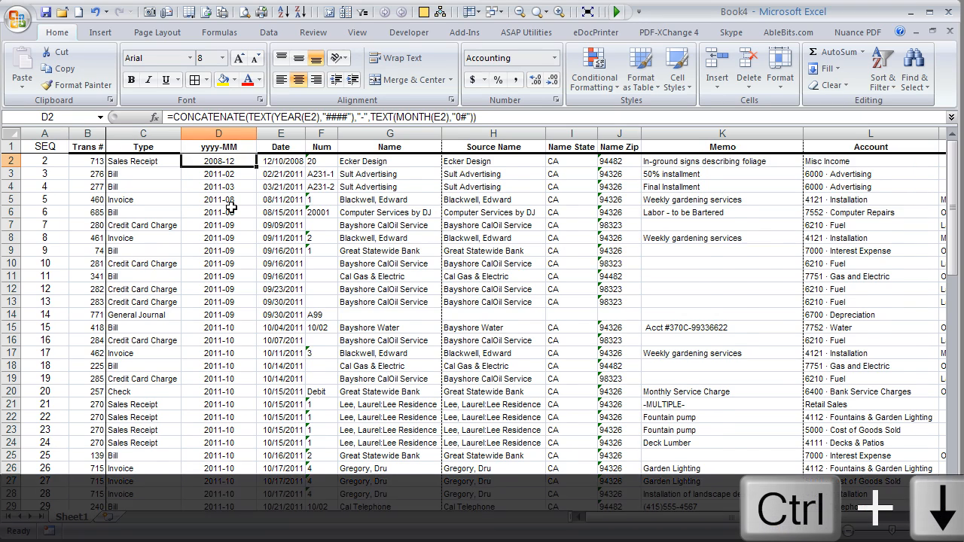
key("ctrl+Up")
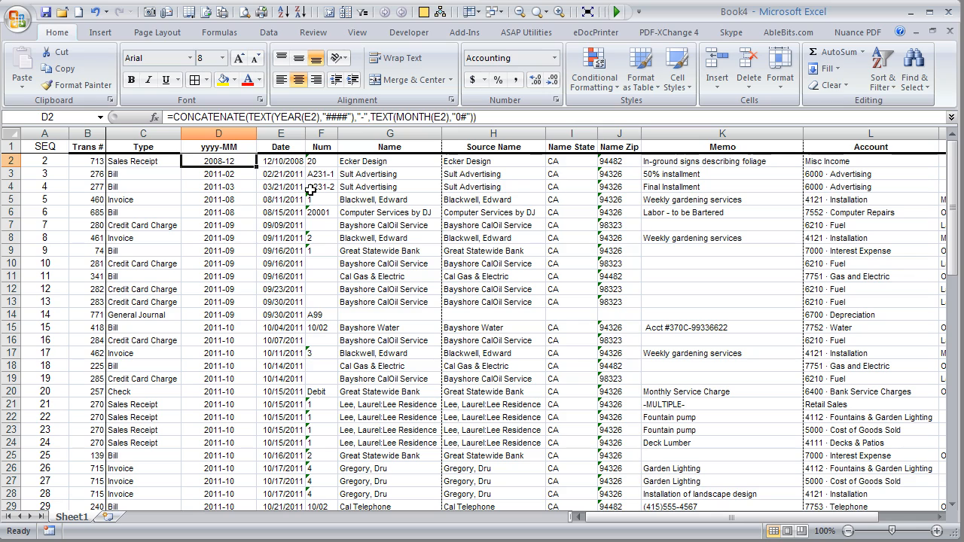
- Add subtotals at each change in yyyy-MM that sum Amount, with the summary below the data
left_click(219, 149)
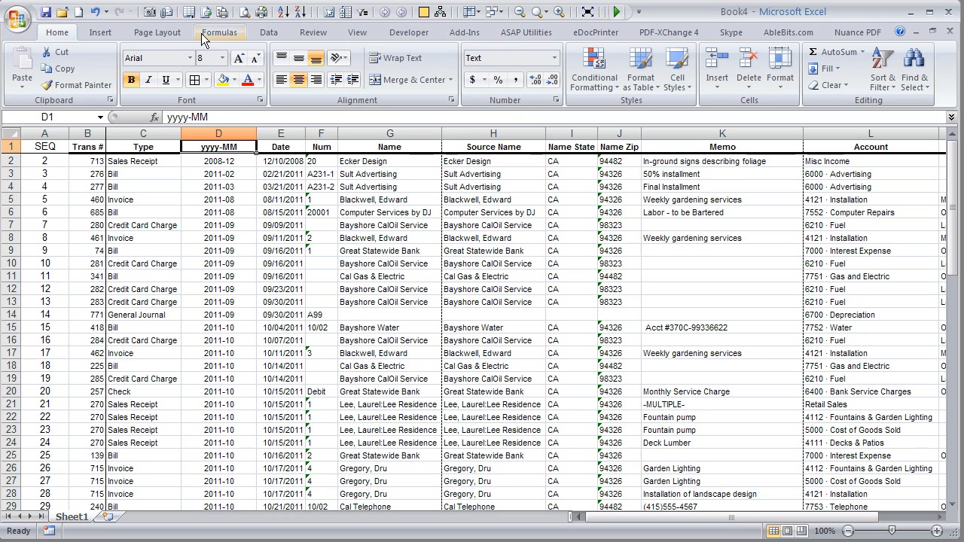
scroll(201, 26, "down", 4)
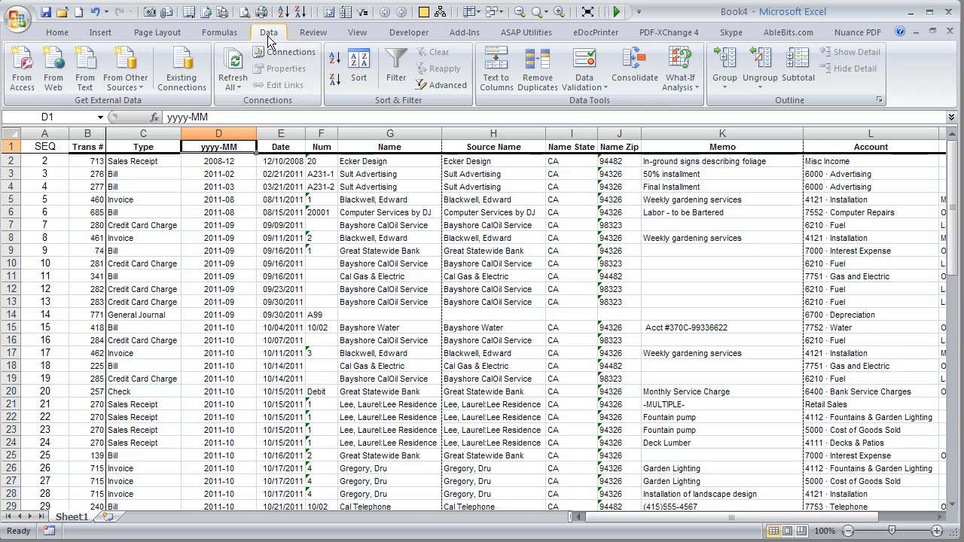
left_click(806, 69)
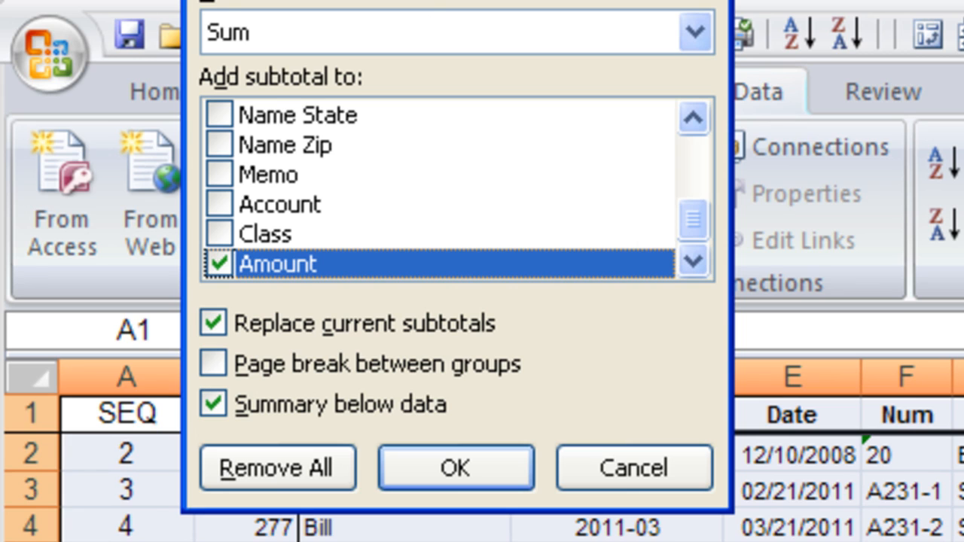
left_click(695, 0)
left_click(499, 90)
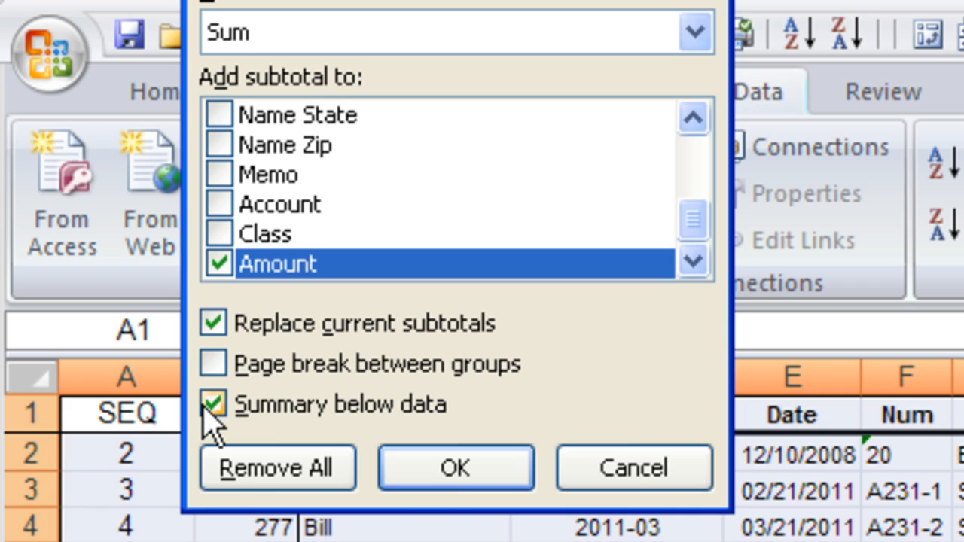
left_click(437, 470)
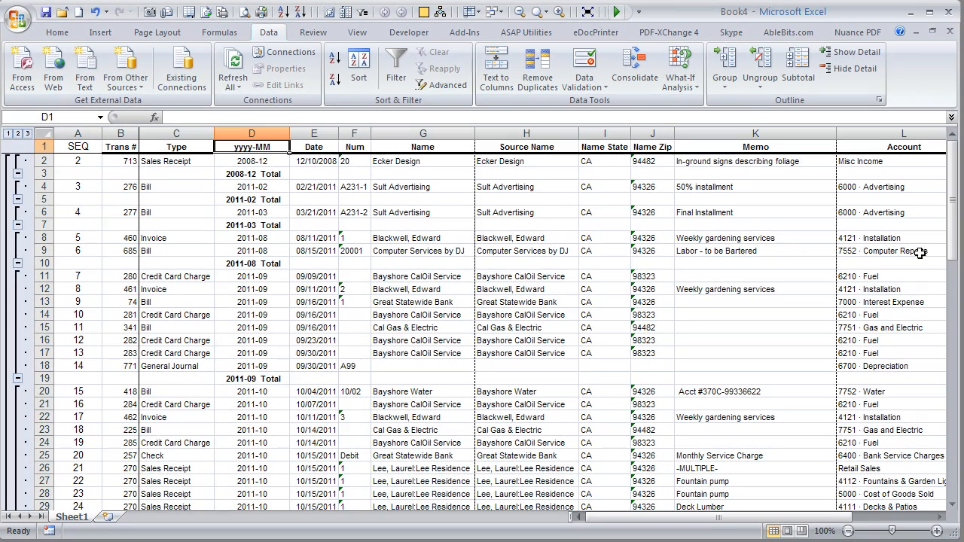
- Examine the 2011-08 subtotal row across all columns, from SEQ to beyond Amount
left_click(672, 264)
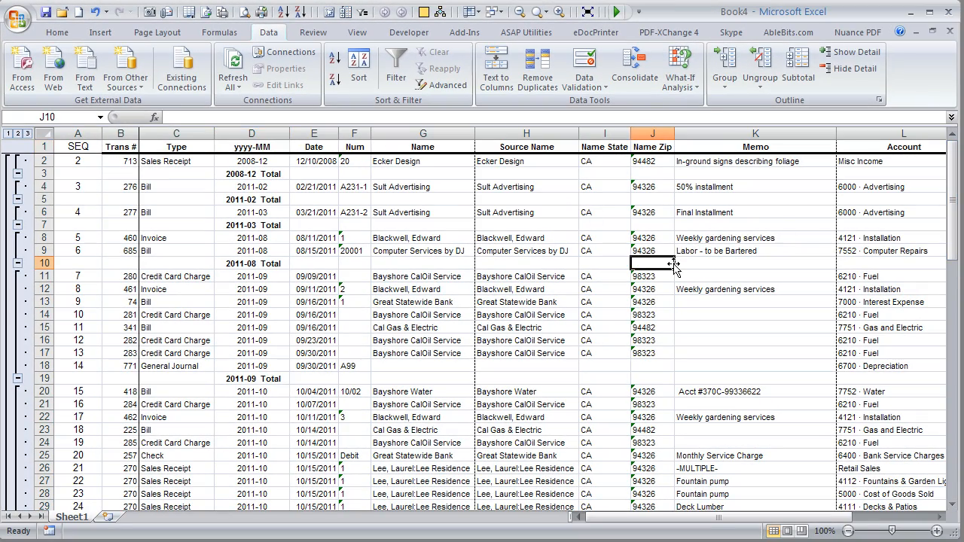
key("Right")
key("Right")
key("Right")
key("Right")
key("Right")
key("Right")
key("Left")
key("Left")
key("Left")
key("Left")
key("Left")
key("Left")
key("Left")
key("Left")
key("Left")
key("Left")
key("Left")
key("Left")
key("Left")
key("Left")
key("Left")
key("Right")
key("Right")
key("Right")
key("Right")
key("Right")
key("Right")
key("Right")
key("Right")
key("Right")
key("Right")
key("Right")
key("Right")
key("Right")
key("Right")
key("Right")
key("Right")
key("Left")
key("Left")
key("Left")
key("Left")
key("Left")
key("Left")
key("Left")
key("Left")
key("Left")
key("Left")
key("Left")
key("Left")
key("Left")
key("Left")
key("Left")
key("Left")
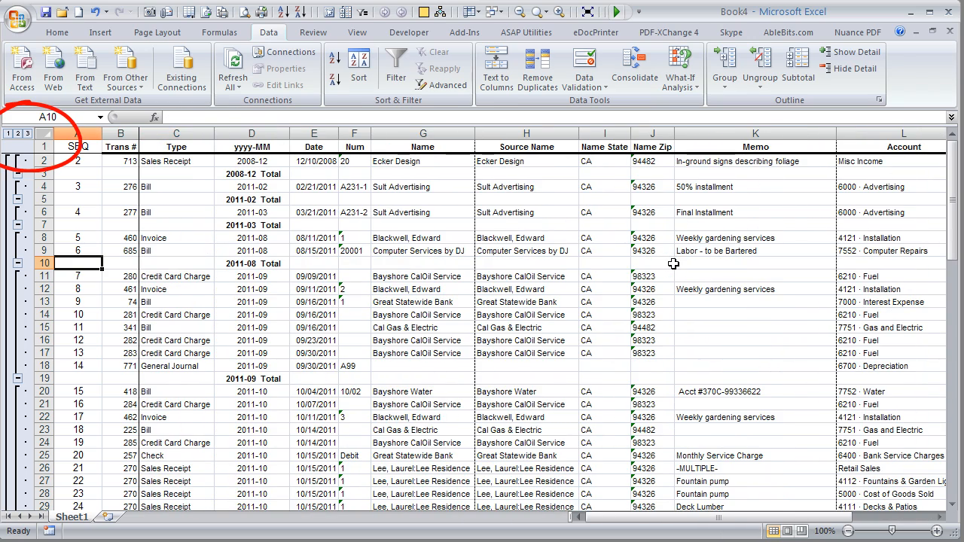
- Collapse the outline to level 2 so only the monthly subtotals and the grand total are shown
left_click(17, 133)
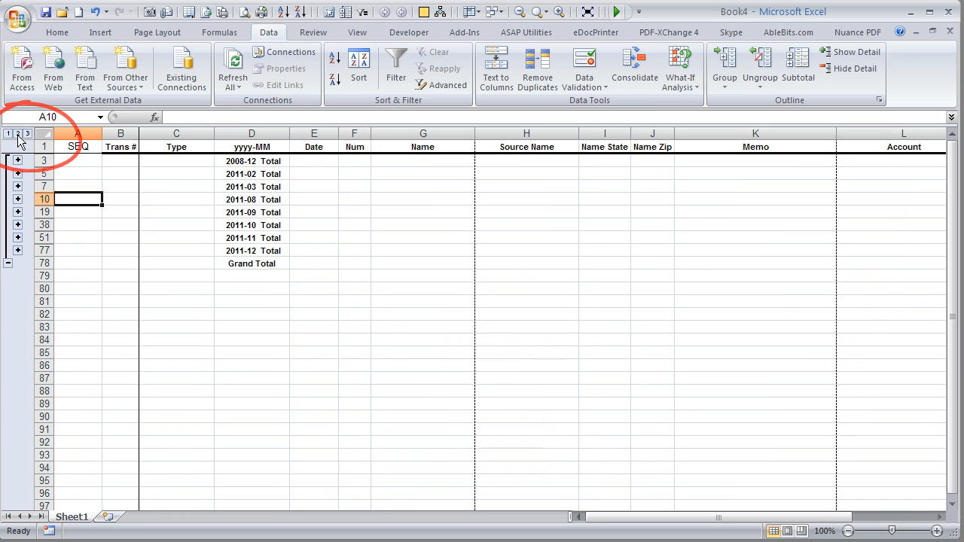
- Examine the collapsed monthly subtotal rows from the yyyy-MM labels across to the Amount column
left_click(254, 184)
key("Up")
key("Up")
key("Up")
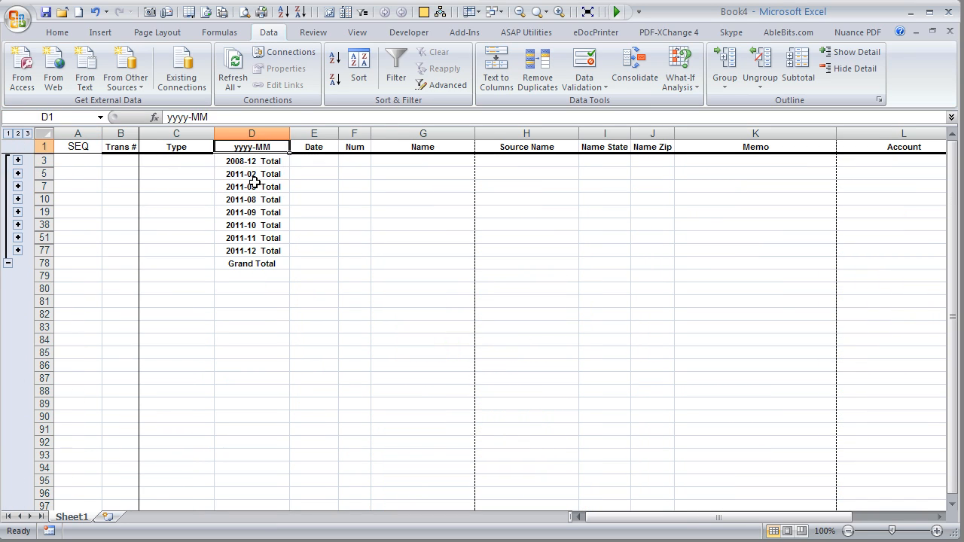
key("Right")
key("Right")
key("Right")
key("Right")
key("Right")
key("Right")
key("Right")
key("Right")
key("Right")
key("Right")
key("Right")
key("Right")
key("Right")
key("Left")
key("Left")
key("Left")
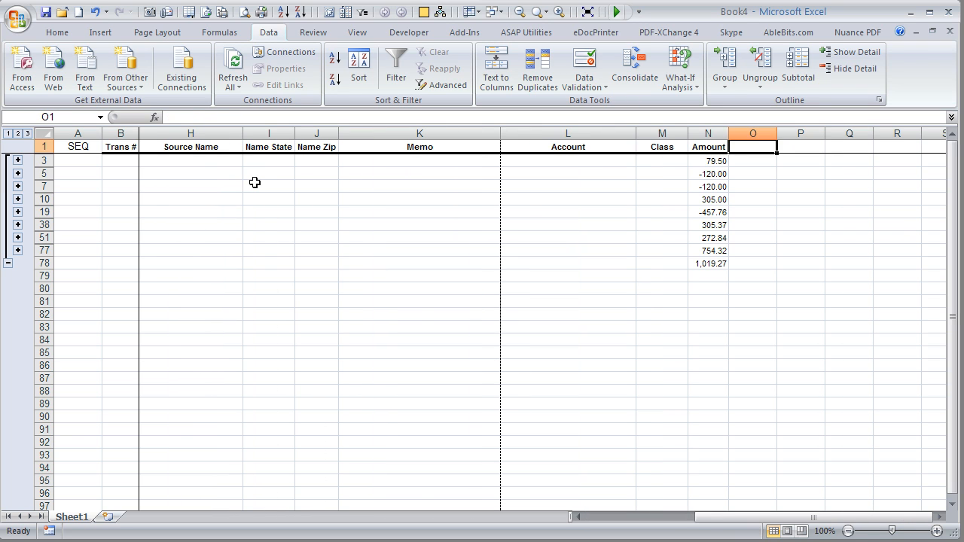
- Select the monthly subtotal and grand total rows from Amount back to SEQ, leaving out the header row
key("Down")
key("Down")
key("Down")
key("Down")
key("Down")
key("Down")
key("Down")
key("Down")
key("Down")
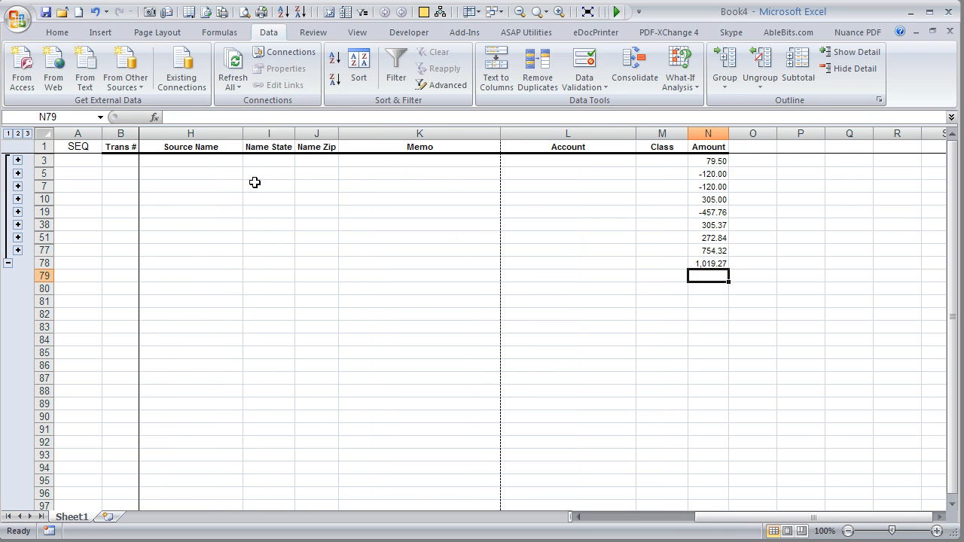
key("ctrl+shift+Up")
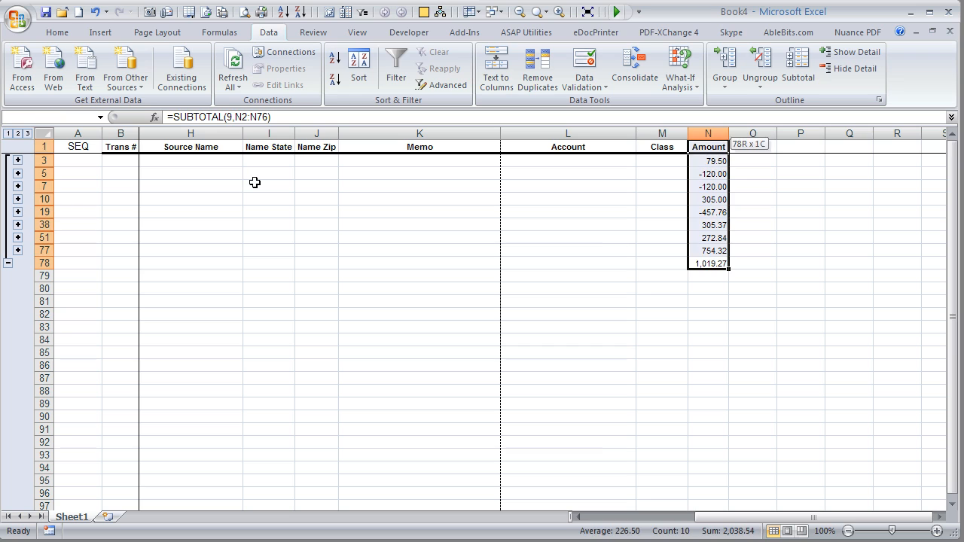
key("Down")
key("ctrl+Up")
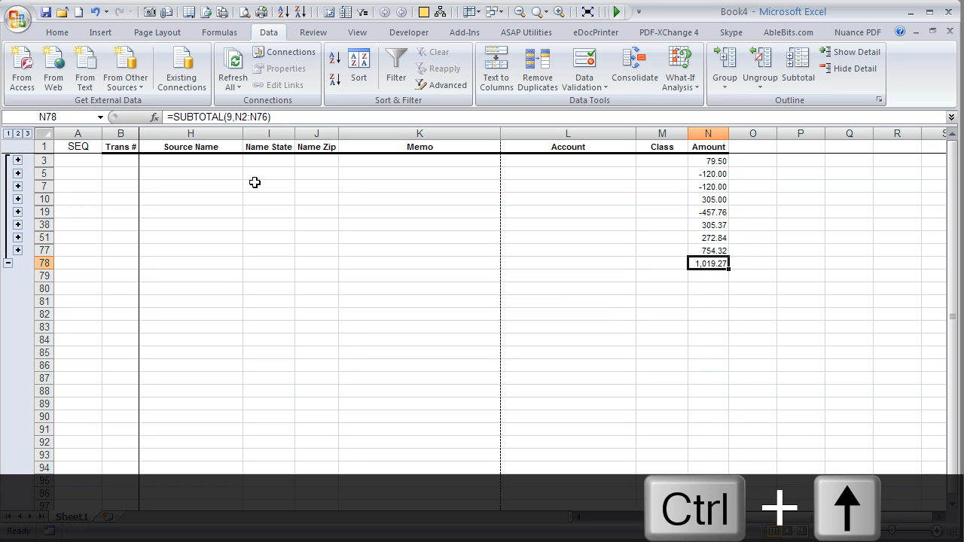
key("ctrl+shift+Up")
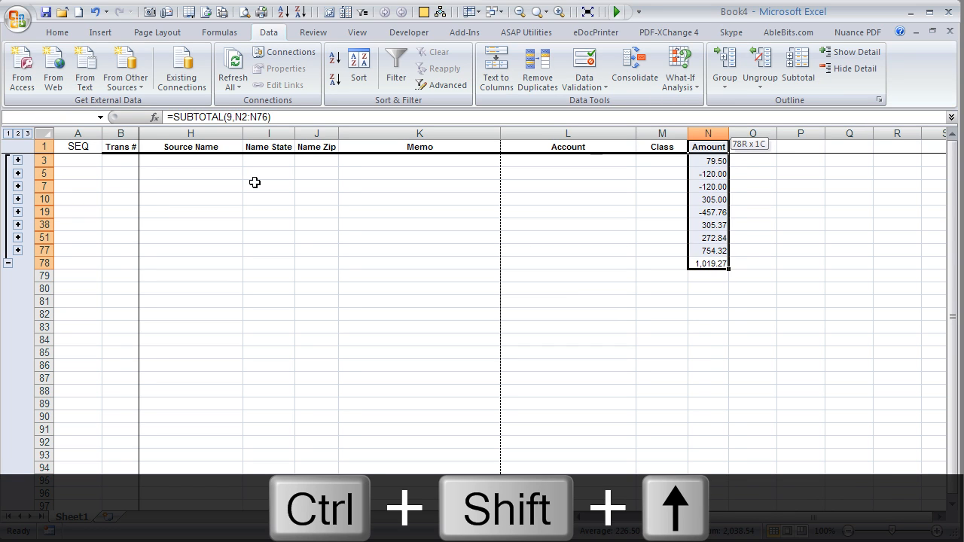
key("shift+Down")
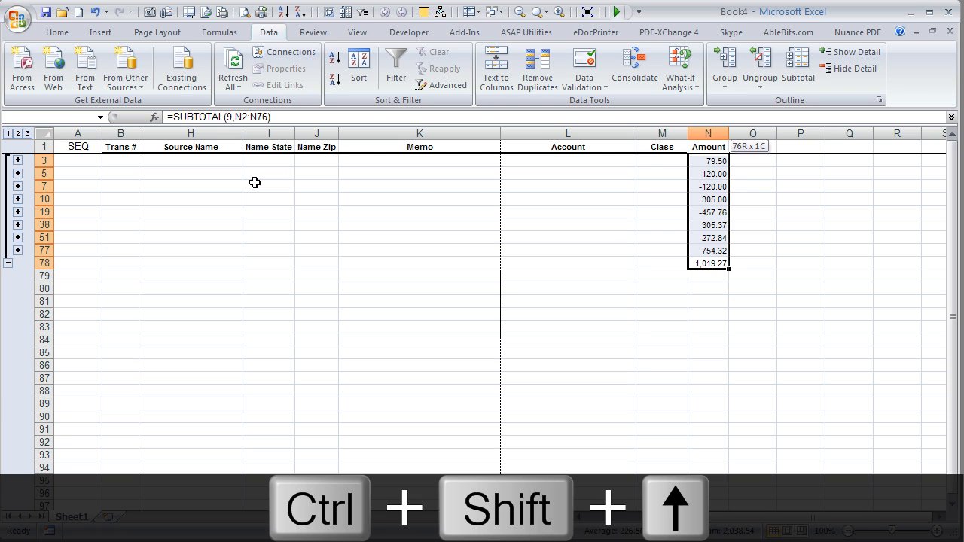
key("shift+Left")
key("shift+Left")
key("shift+Left")
key("shift+Left")
key("shift+Left")
key("shift+Left")
key("shift+Left")
key("shift+Left")
key("shift+Left")
key("shift+Left")
key("shift+Left")
key("shift+Left")
key("shift+Left")
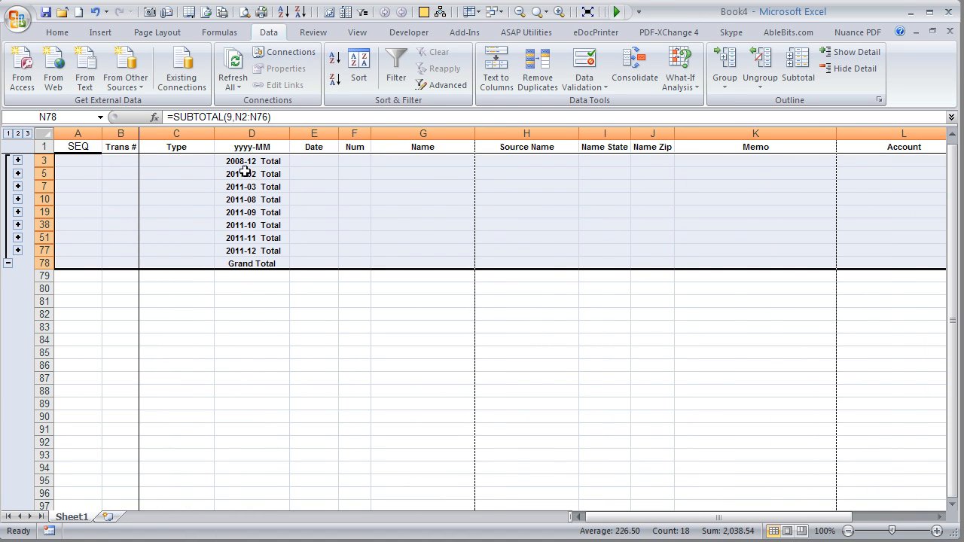
- Restrict the selection of total rows to visible cells only
left_click(57, 32)
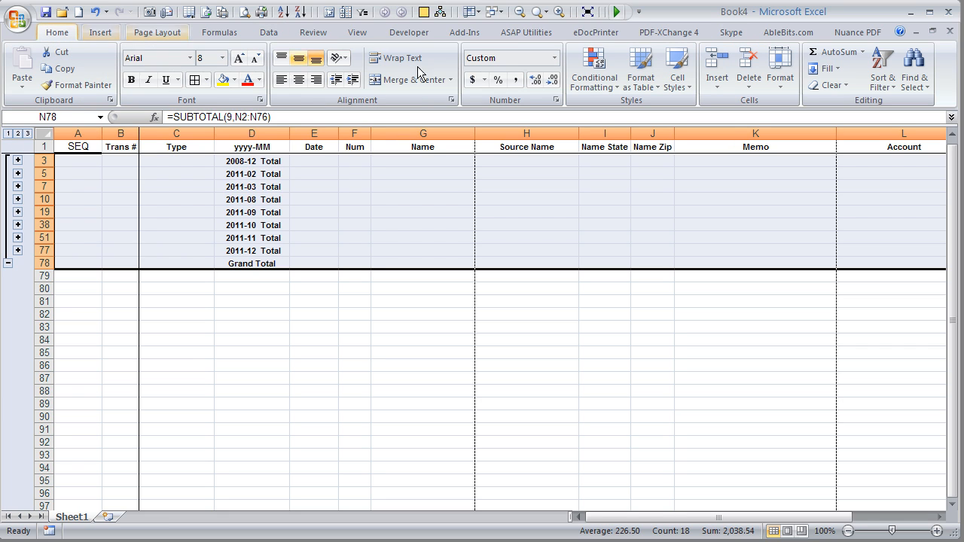
left_click(916, 68)
left_click(950, 154)
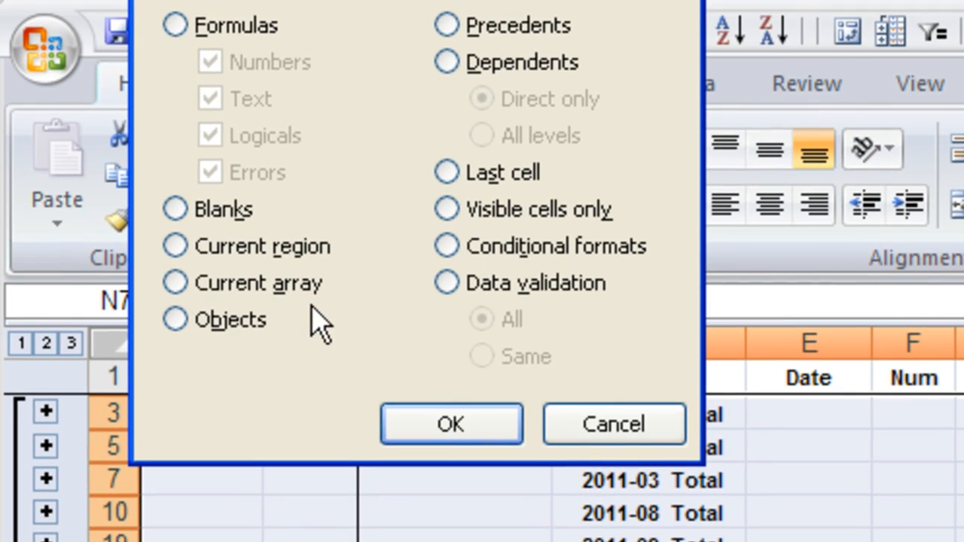
left_click(523, 213)
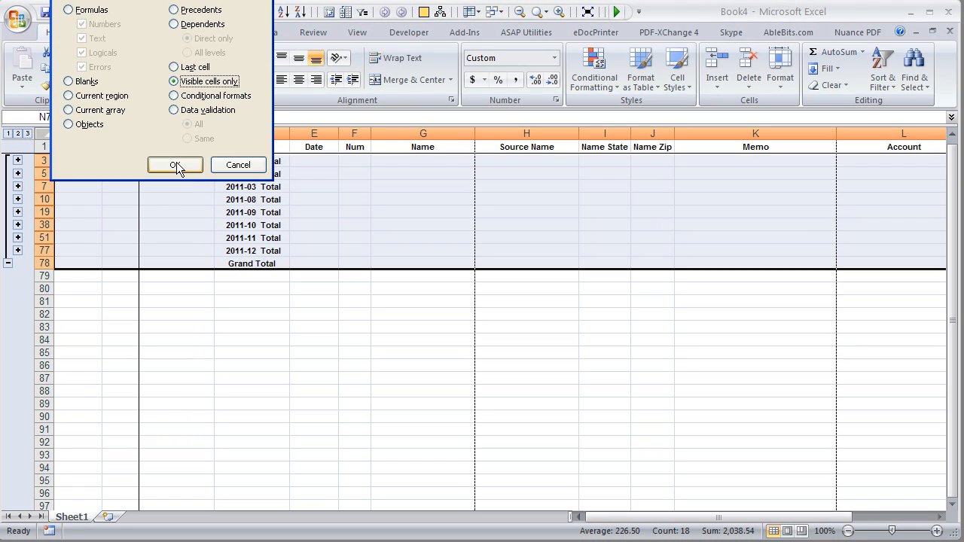
left_click(455, 432)
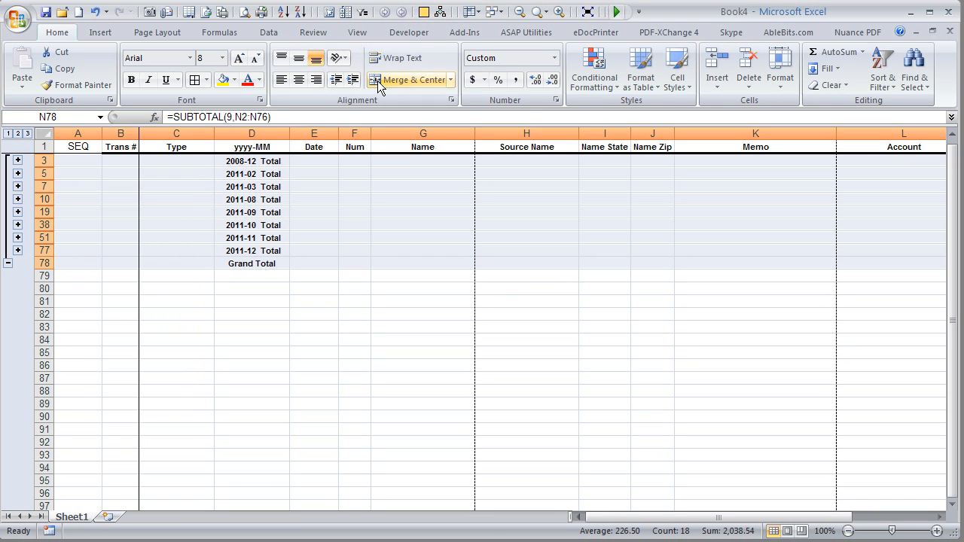
- Format the selected subtotal and grand total cells with all borders, a yellow fill and bold text
left_click(193, 79)
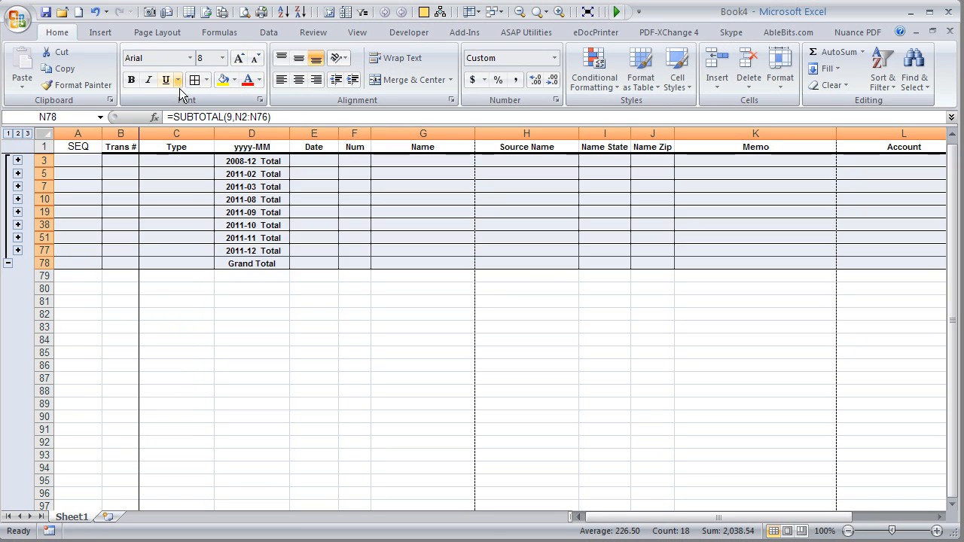
left_click(234, 80)
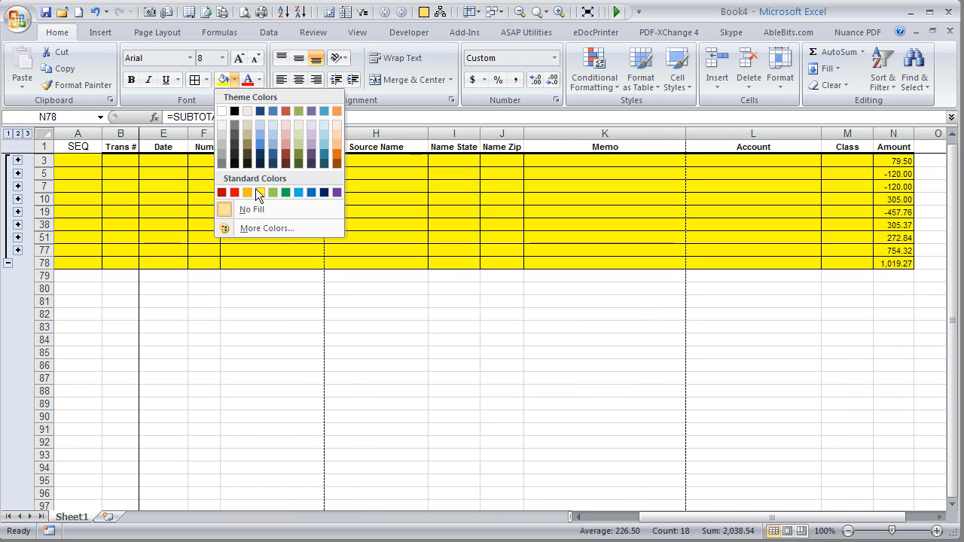
left_click(255, 189)
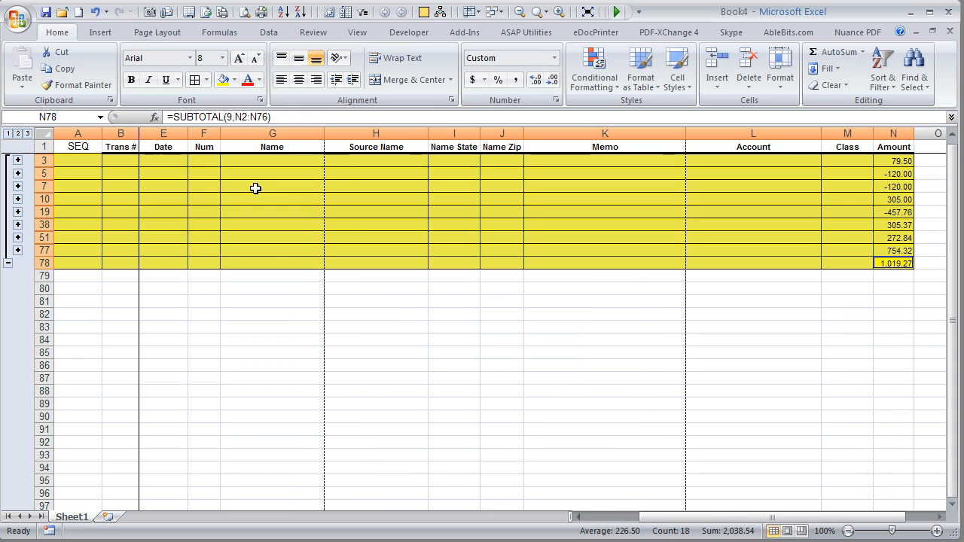
left_click(131, 84)
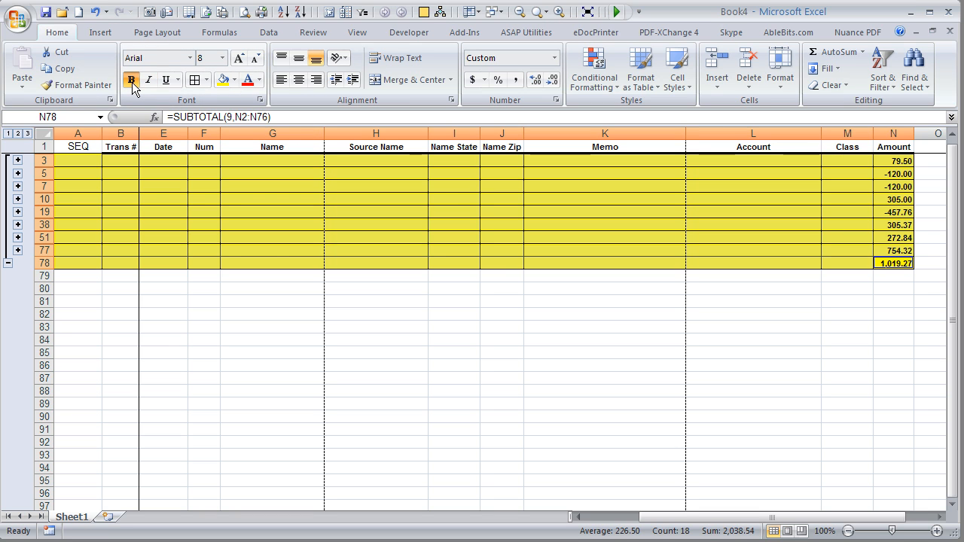
- Expand the outline to level 3 and apply all borders to the whole table
left_click(27, 134)
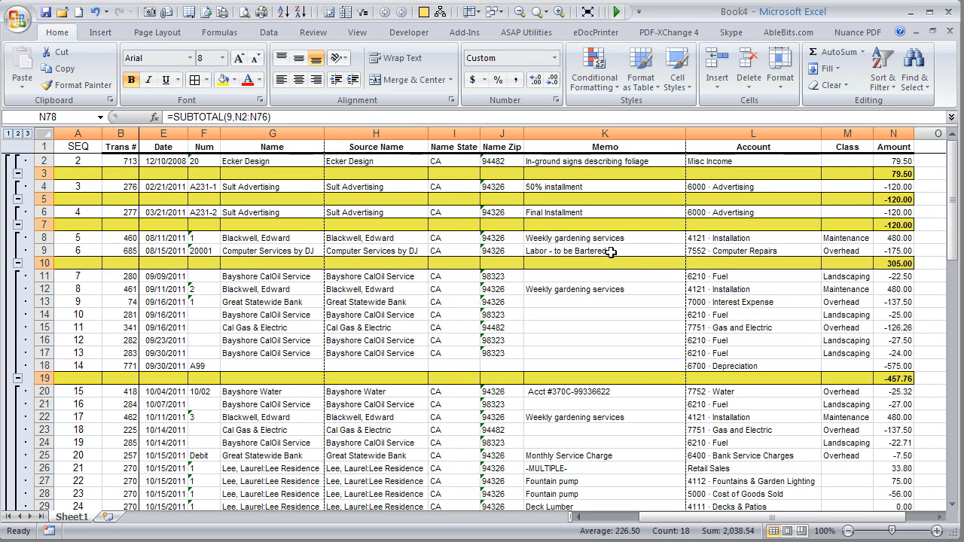
left_click(367, 312)
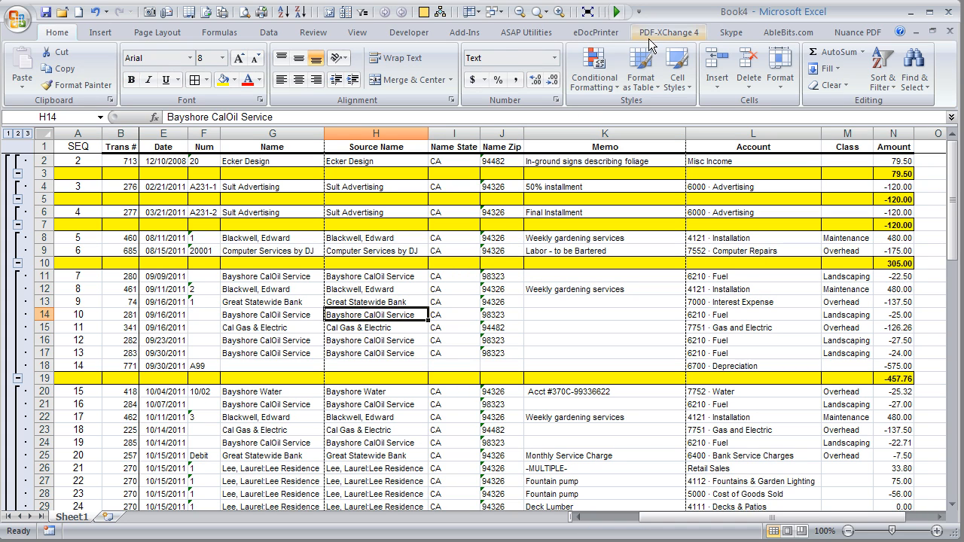
left_click(587, 12)
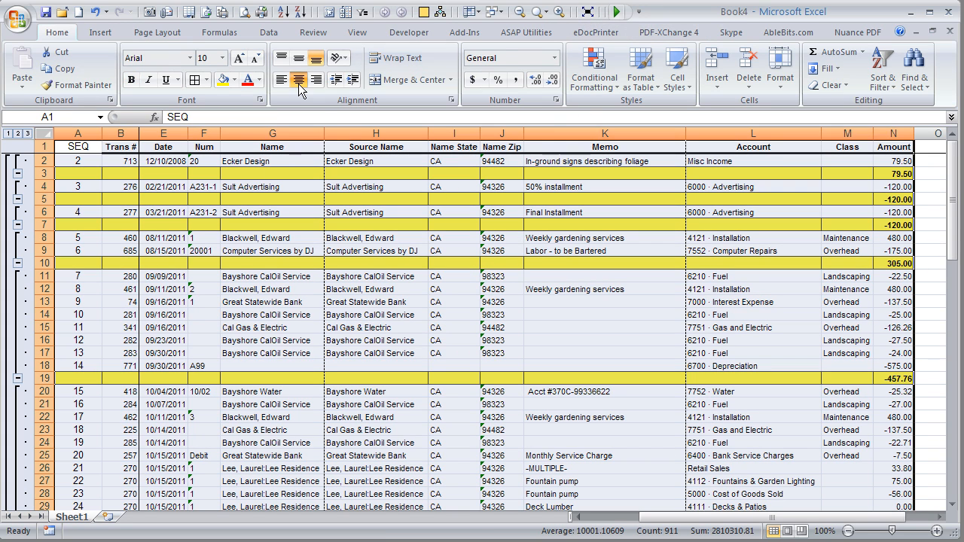
left_click(199, 83)
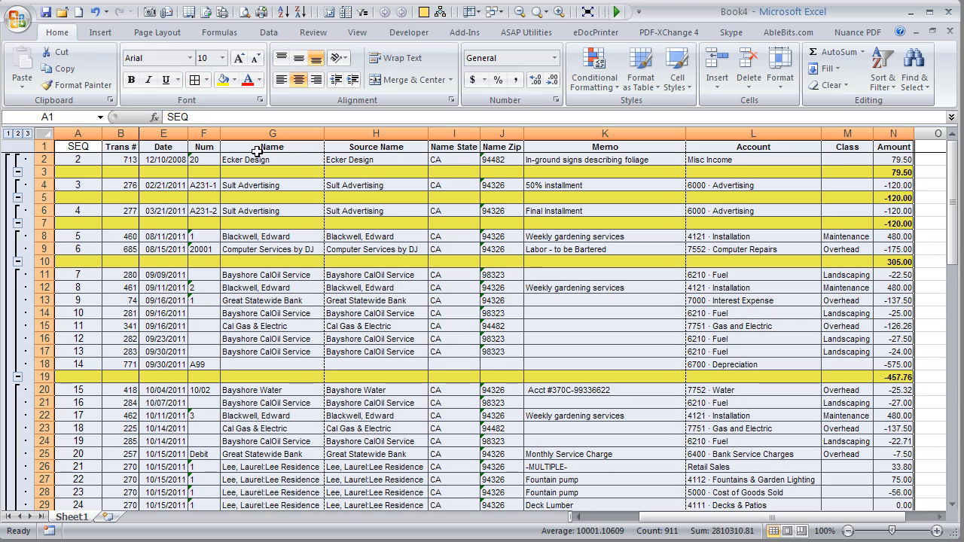
- Insert three blank rows above the table's header row
left_click(41, 146)
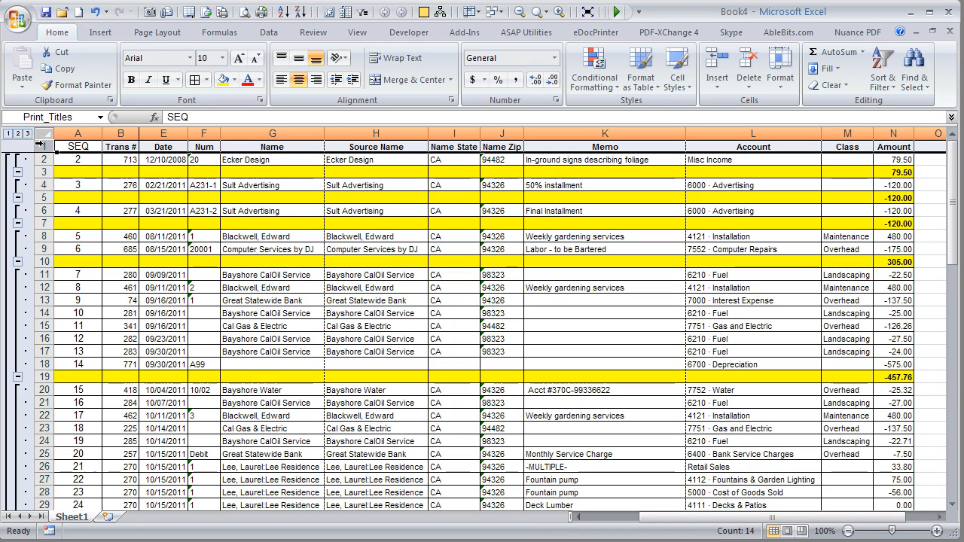
key("ctrl+shift+equal")
key("ctrl+shift+equal")
key("ctrl+shift+equal")
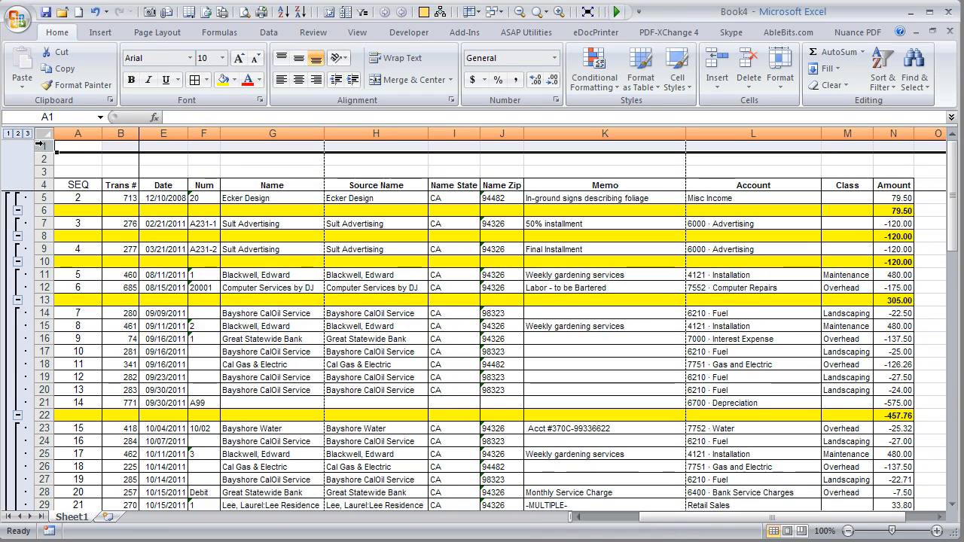
- Apply the Format Header Row table format to the header cells in row 4, from SEQ to Amount
key("Down")
key("Down")
key("Down")
key("ctrl+shift+Right")
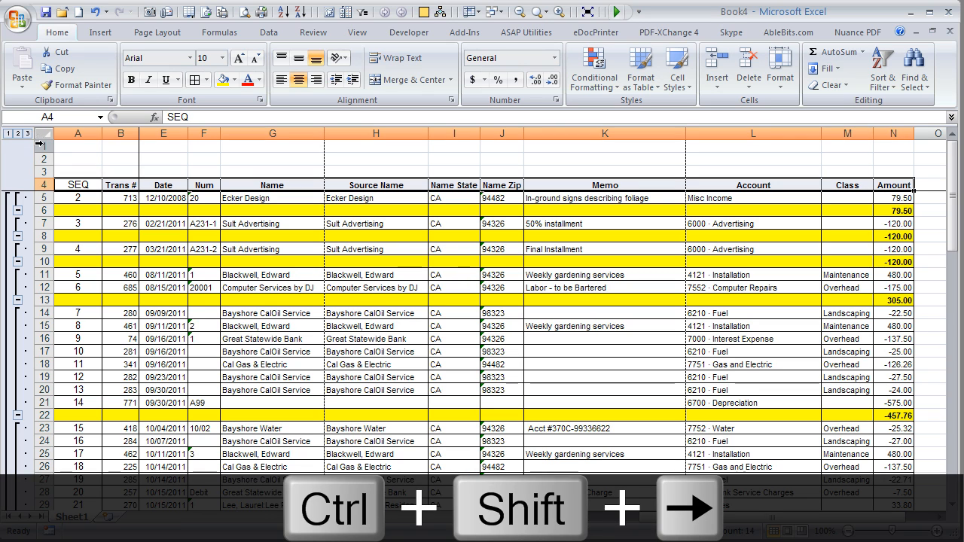
left_click(615, 11)
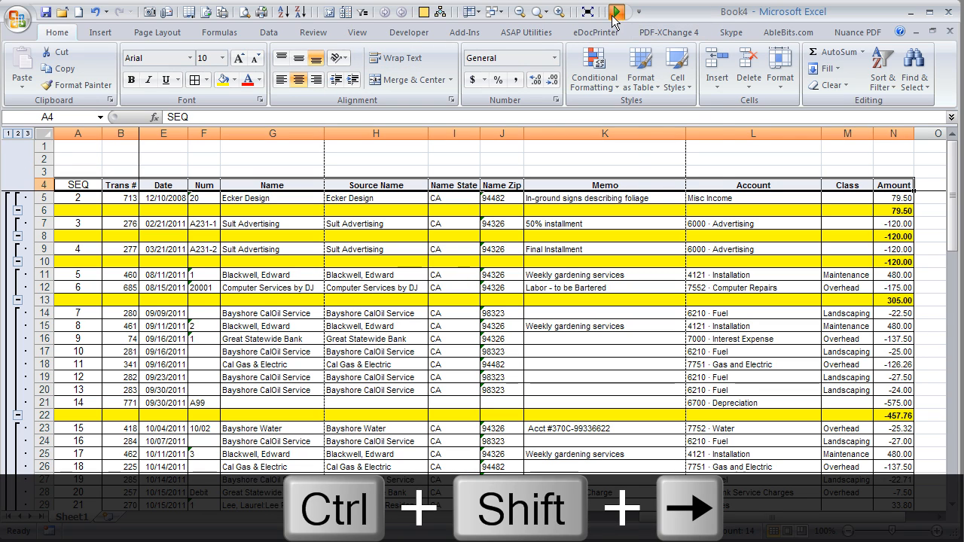
mouse_move(674, 148)
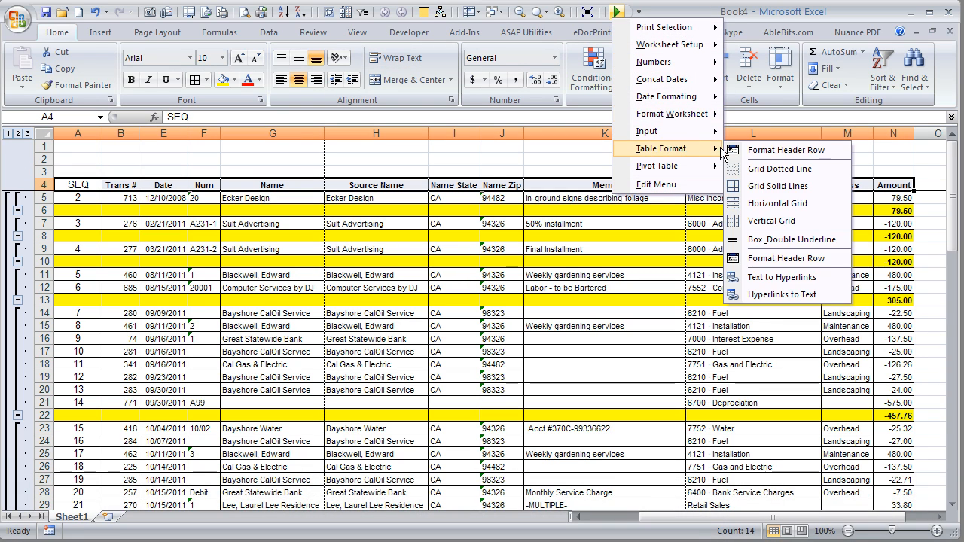
left_click(738, 149)
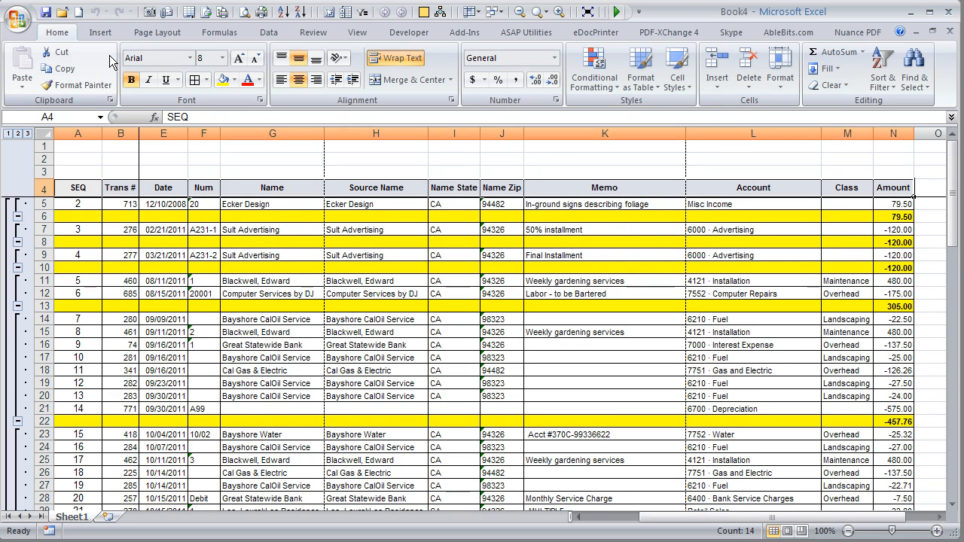
- Hide the SEQ, Trans #, Num, Source Name and Name State columns
left_click(88, 145)
left_click_drag(79, 133, 121, 133)
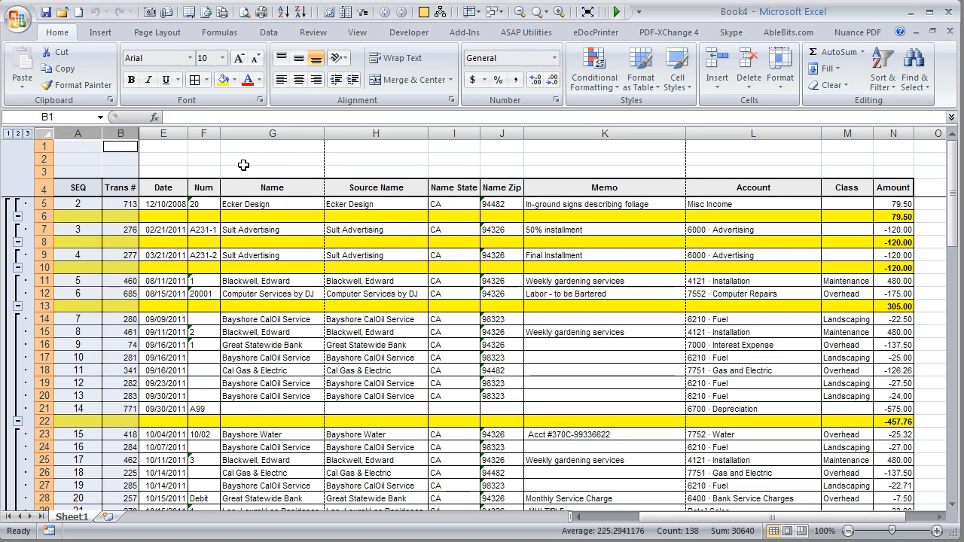
left_click(204, 133, "ctrl")
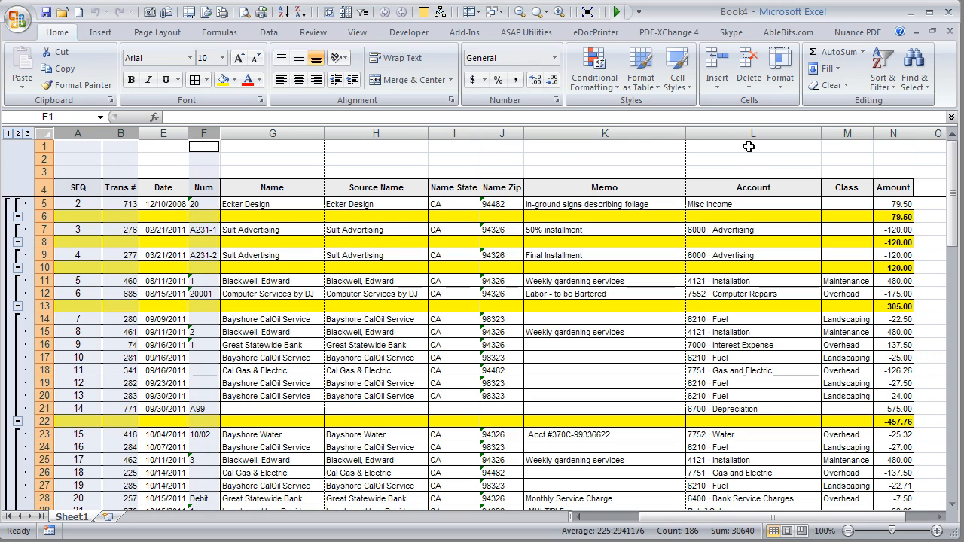
left_click(401, 131, "ctrl")
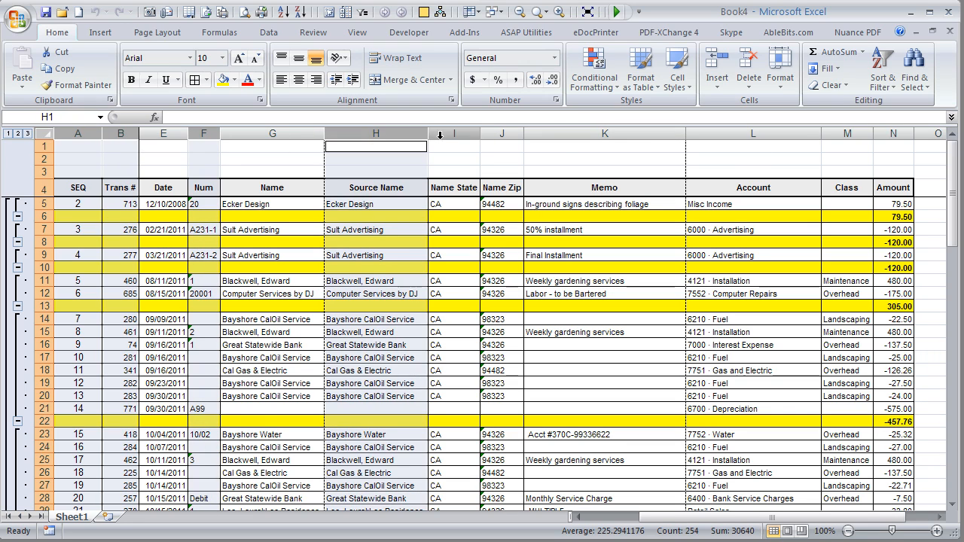
left_click(446, 131, "ctrl")
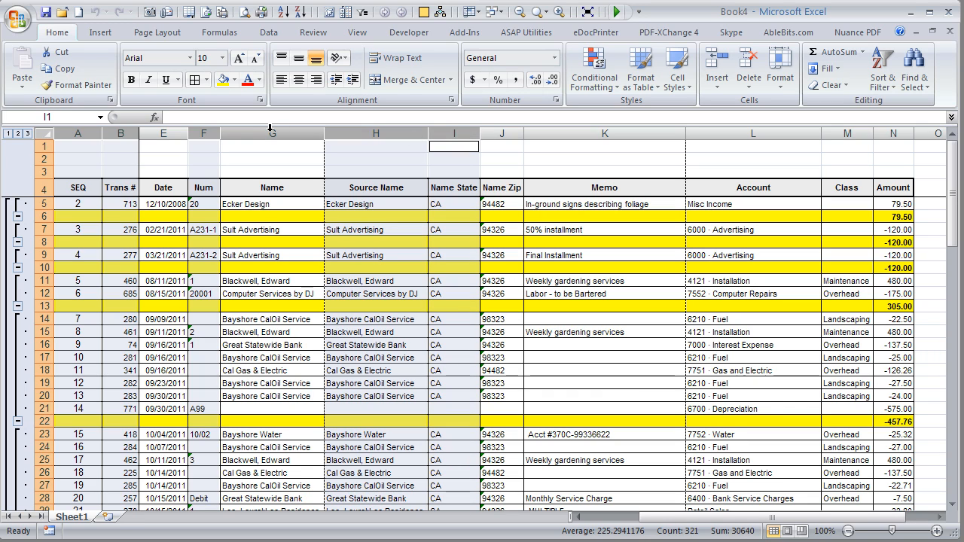
right_click(366, 133)
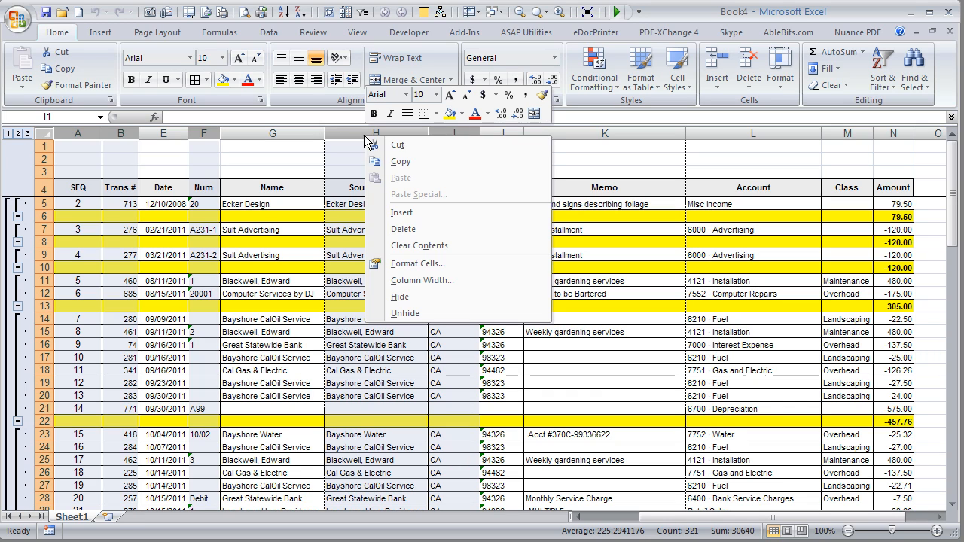
left_click(405, 296)
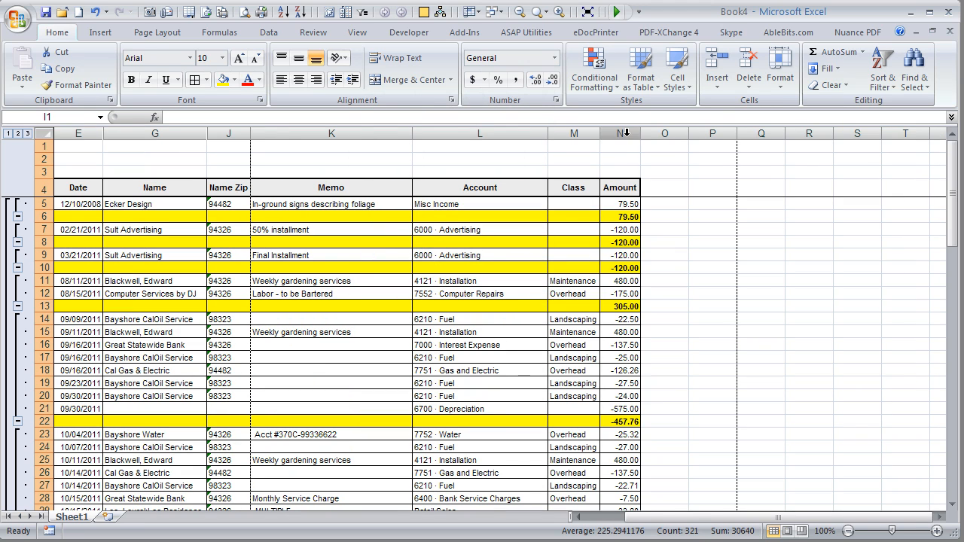
- Widen the Amount column, apply the comma-style Accounting format to it, and check the amounts further down
left_click_drag(640, 133, 689, 134)
left_click(645, 133)
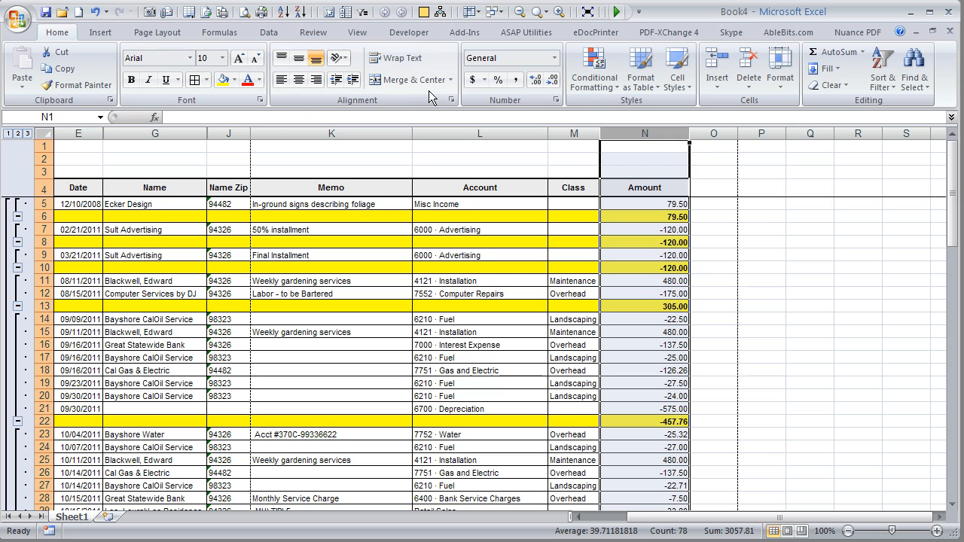
left_click(515, 80)
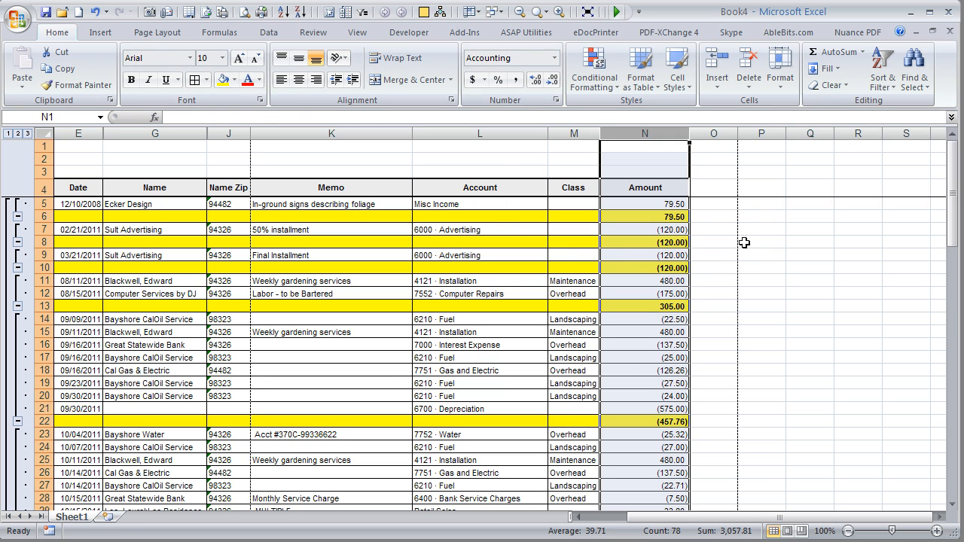
left_click(682, 268)
scroll(657, 327, "down", 4)
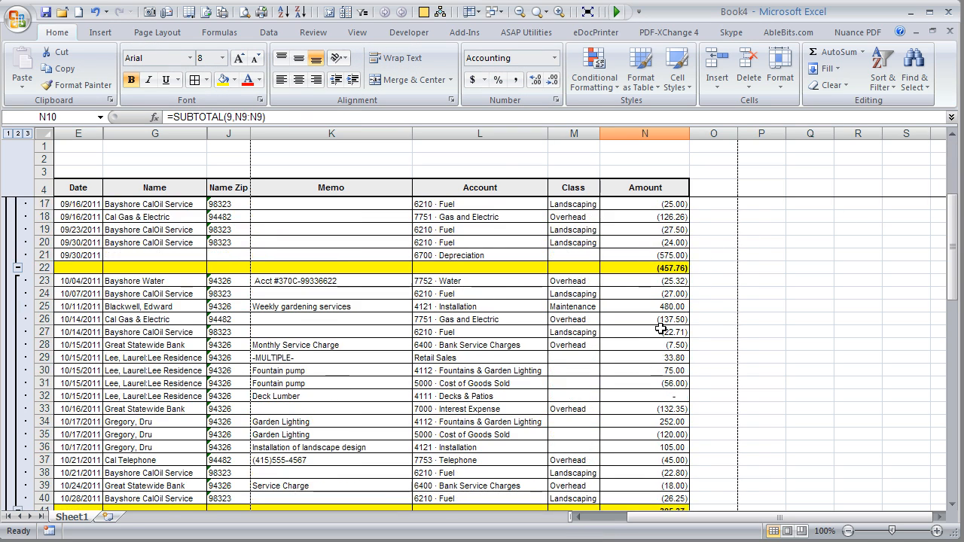
- Check the detail rows and collapse the outline to show only the monthly subtotals and grand total
scroll(659, 328, "down", 6)
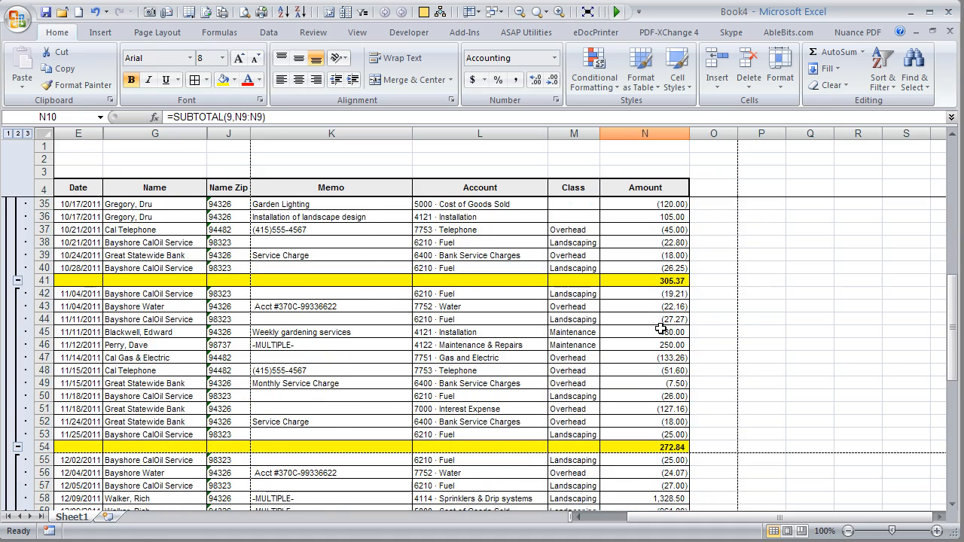
scroll(661, 329, "up", 10)
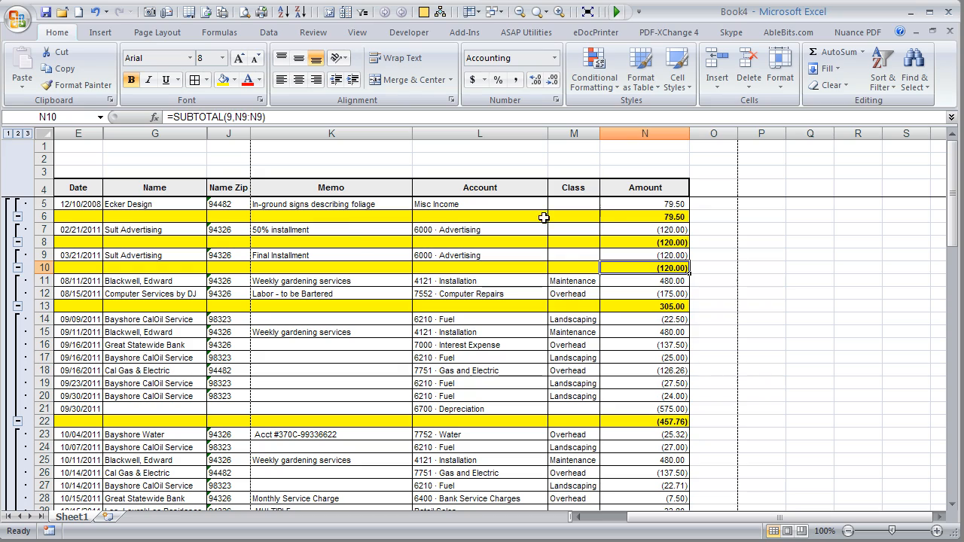
scroll(562, 298, "down", 9)
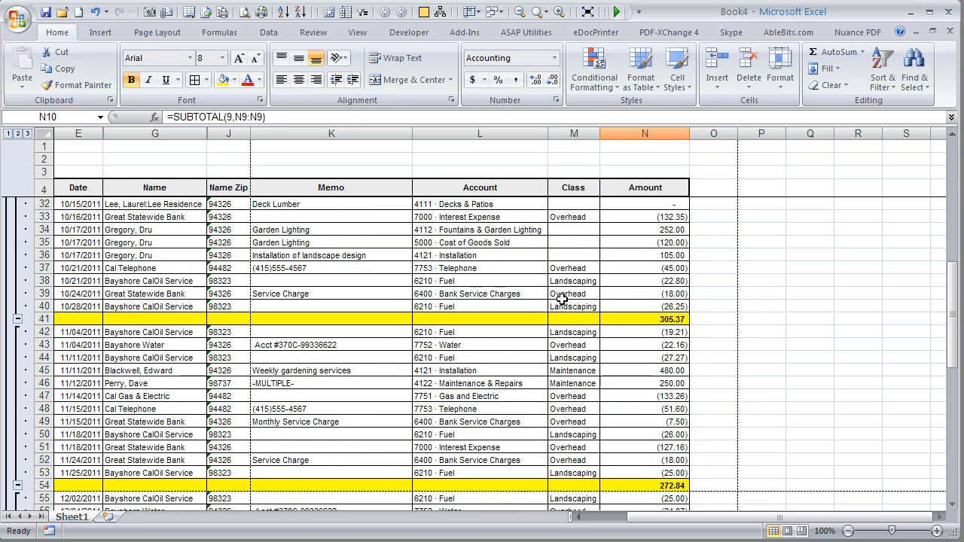
left_click(132, 278)
scroll(133, 277, "up", 9)
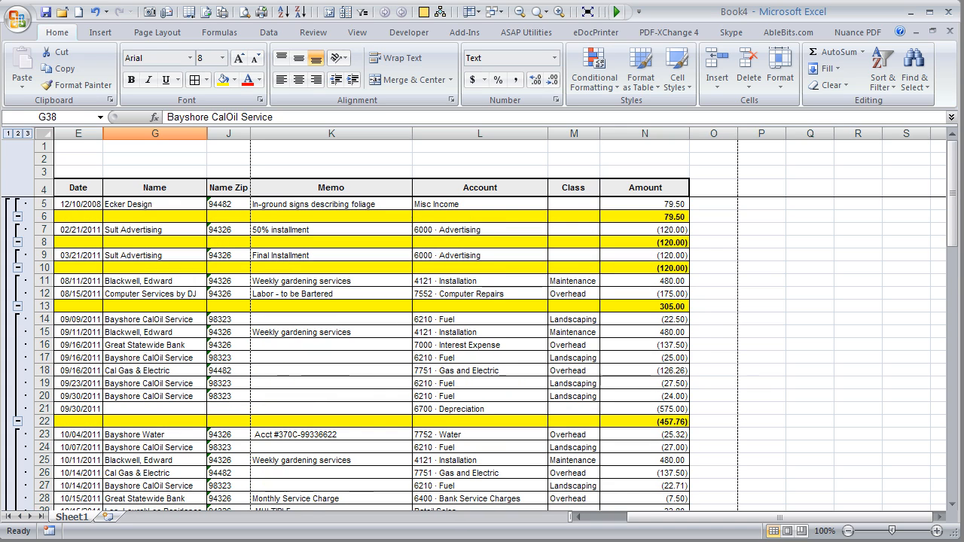
left_click(17, 134)
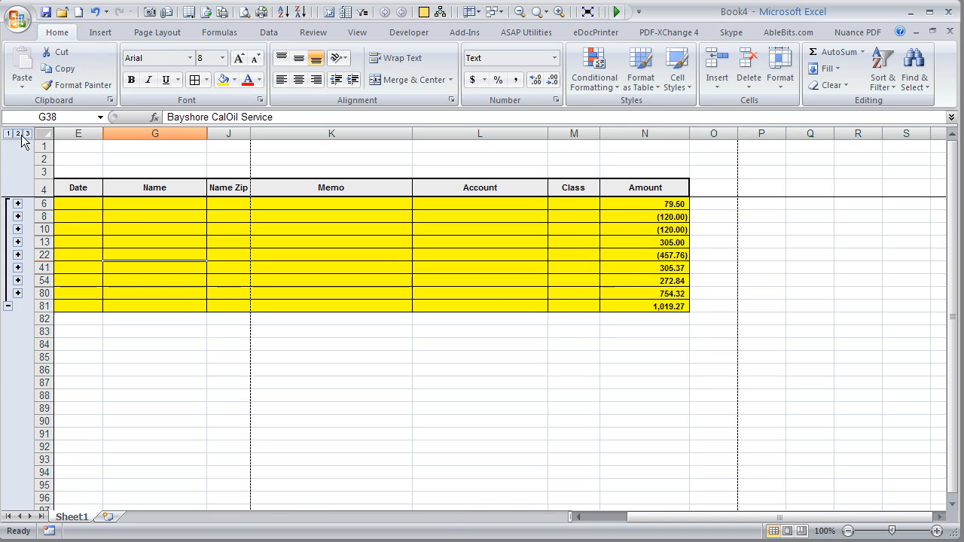
left_click(637, 187)
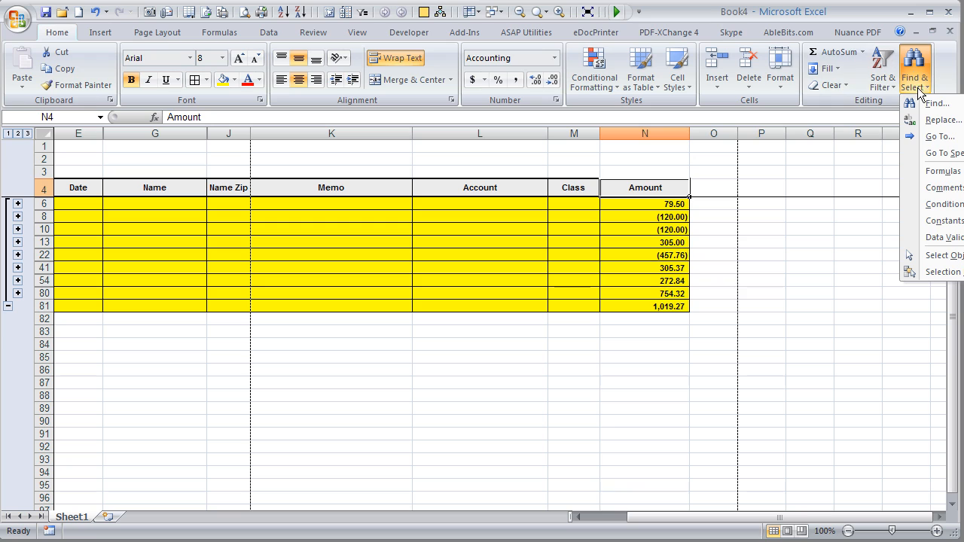
left_click(932, 156)
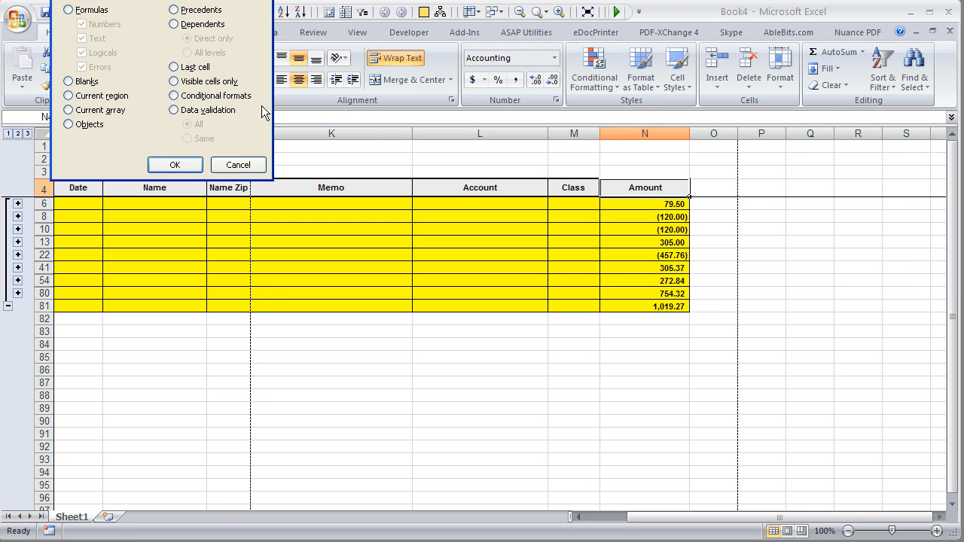
left_click(174, 82)
left_click(175, 165)
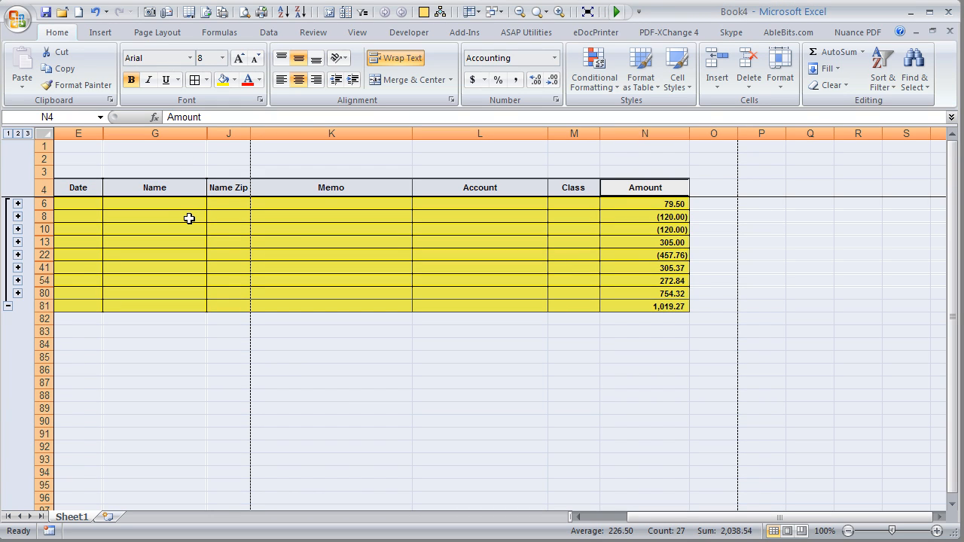
left_click(659, 229)
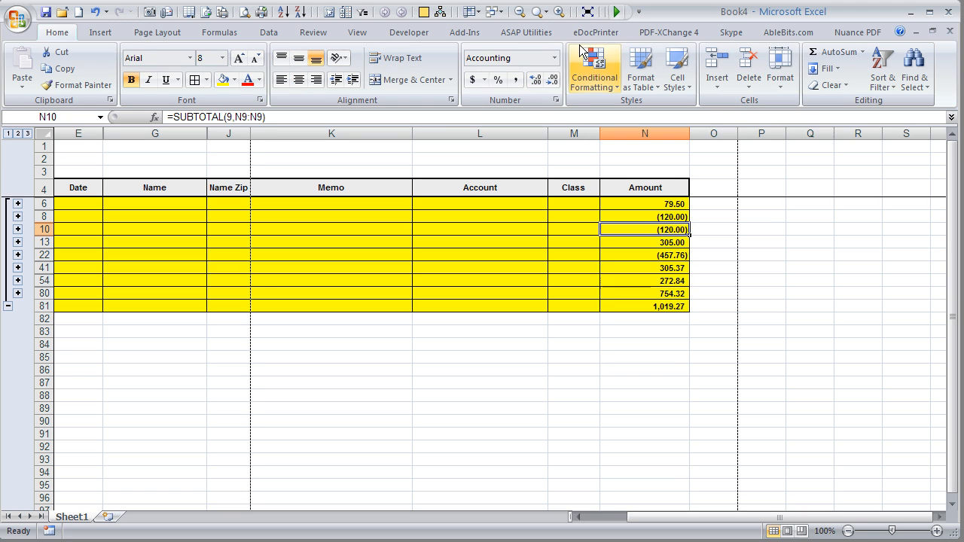
- Select only the visible cells of the collapsed table, from the header row to the grand total, and copy them
left_click(587, 11)
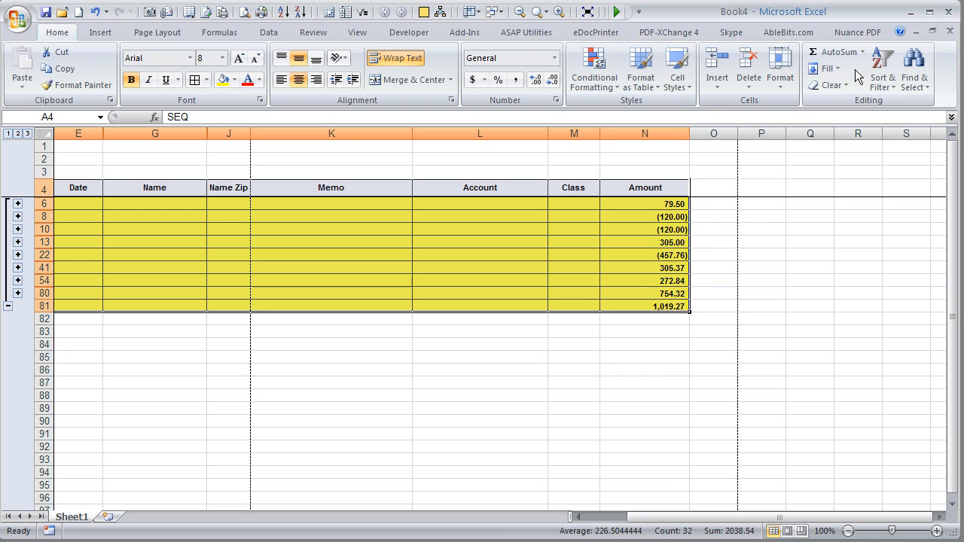
left_click(913, 76)
left_click(945, 153)
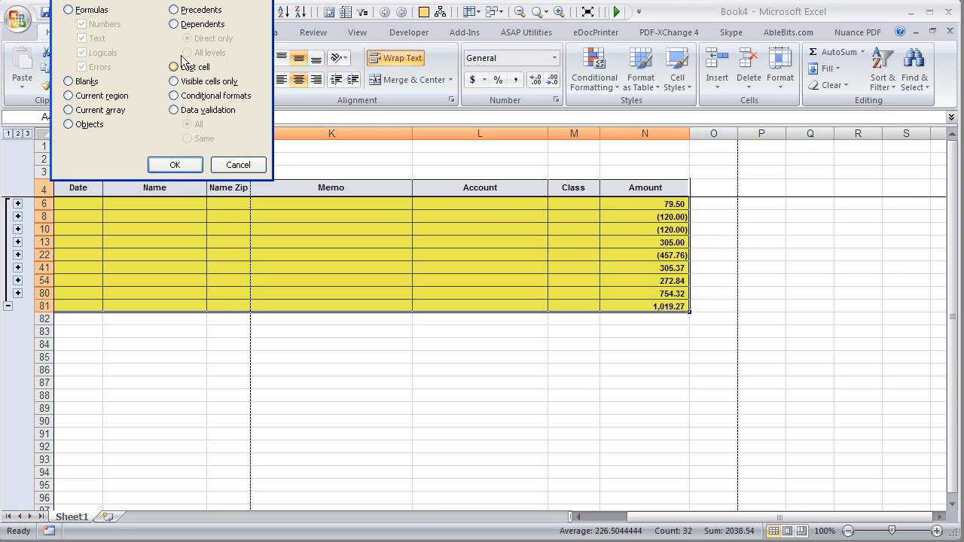
left_click(190, 82)
left_click(175, 165)
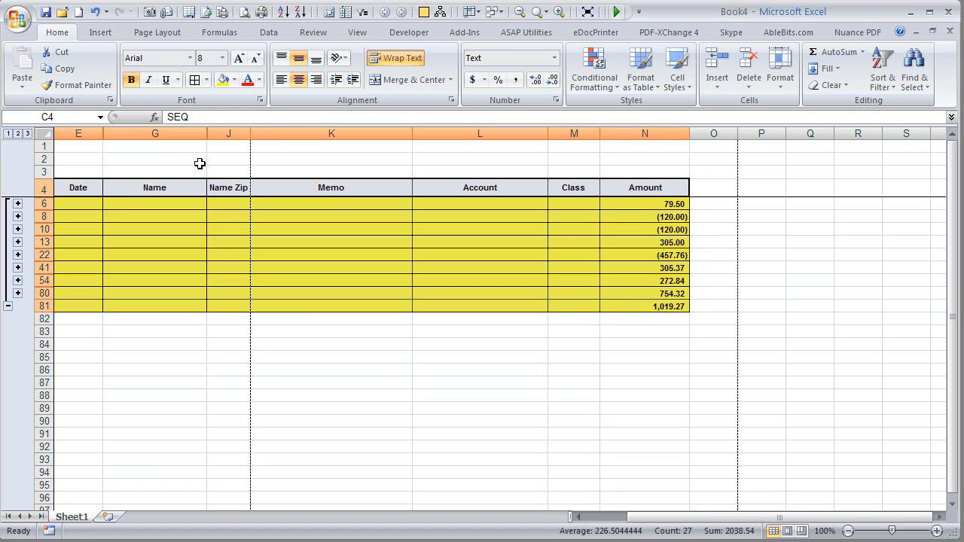
key("ctrl+c")
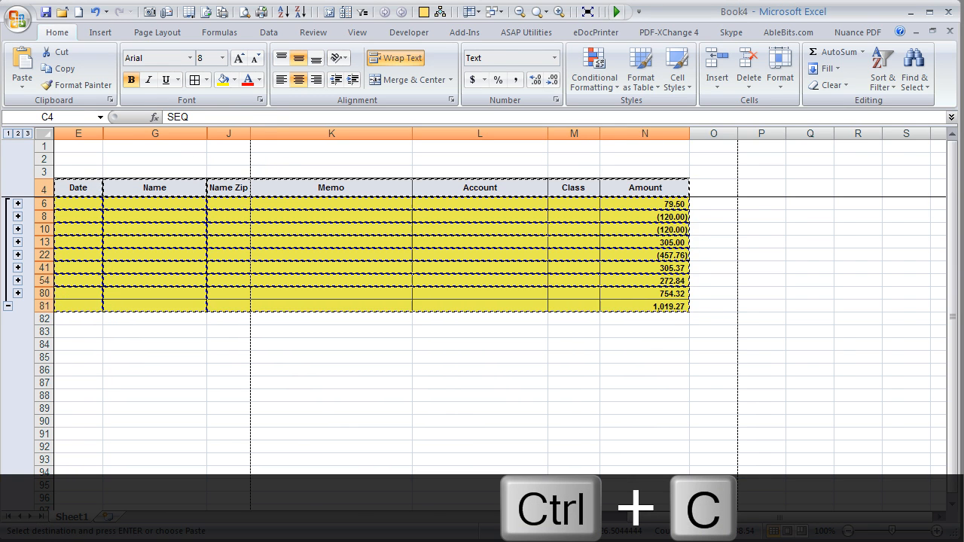
- Paste the copied subtotals into a new worksheet starting at cell B11, with font size 10 and columns fitted to their contents
left_click(107, 518)
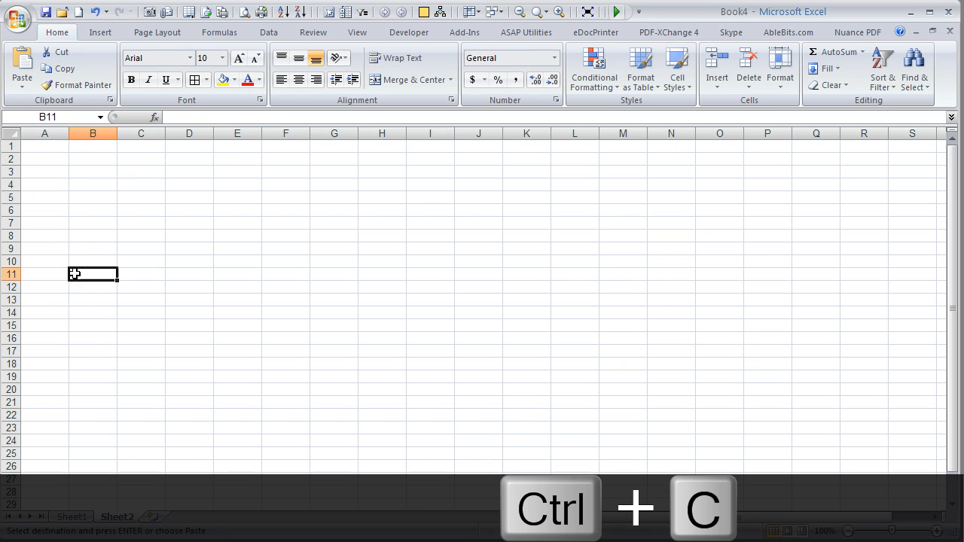
left_click(75, 274)
key("ctrl+v")
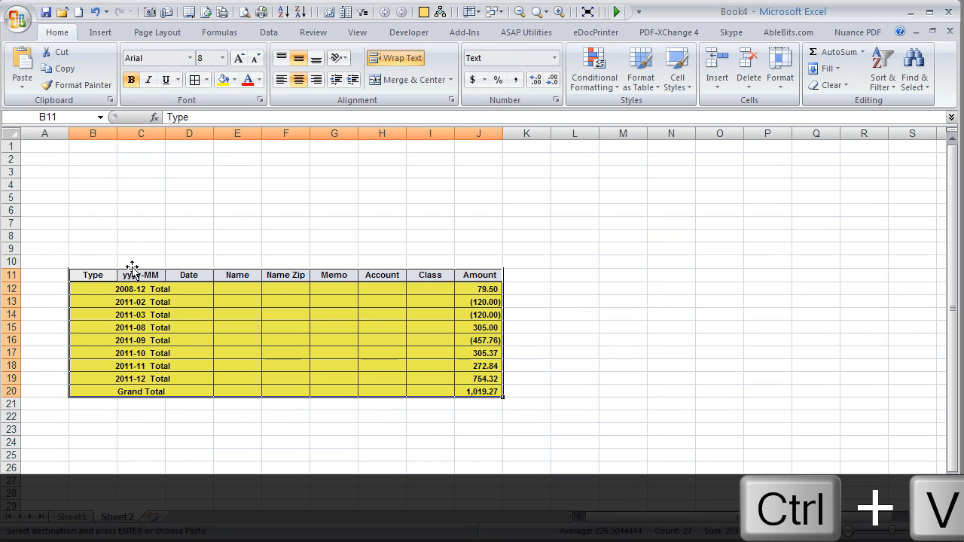
key("ctrl+s")
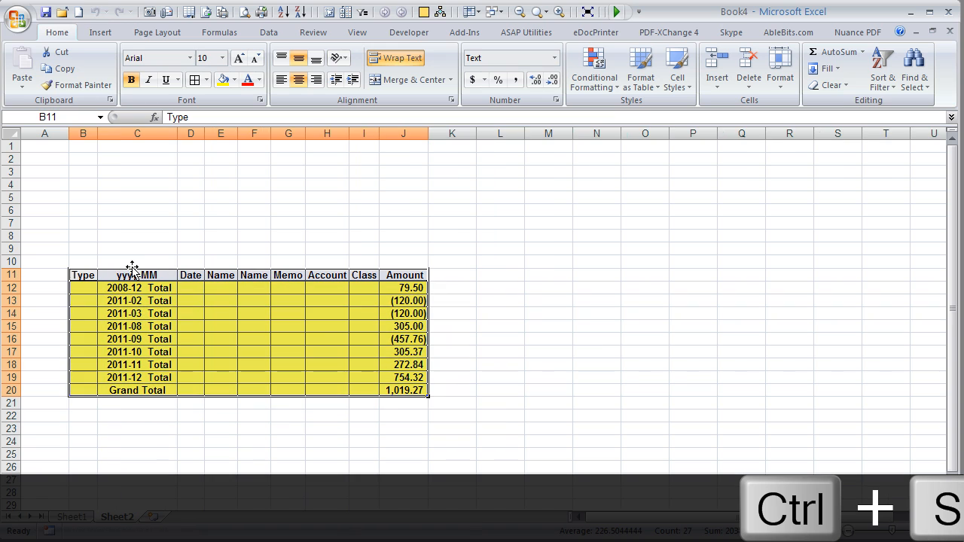
- Widen the Amount column of the pasted summary table
left_click_drag(129, 305, 140, 315)
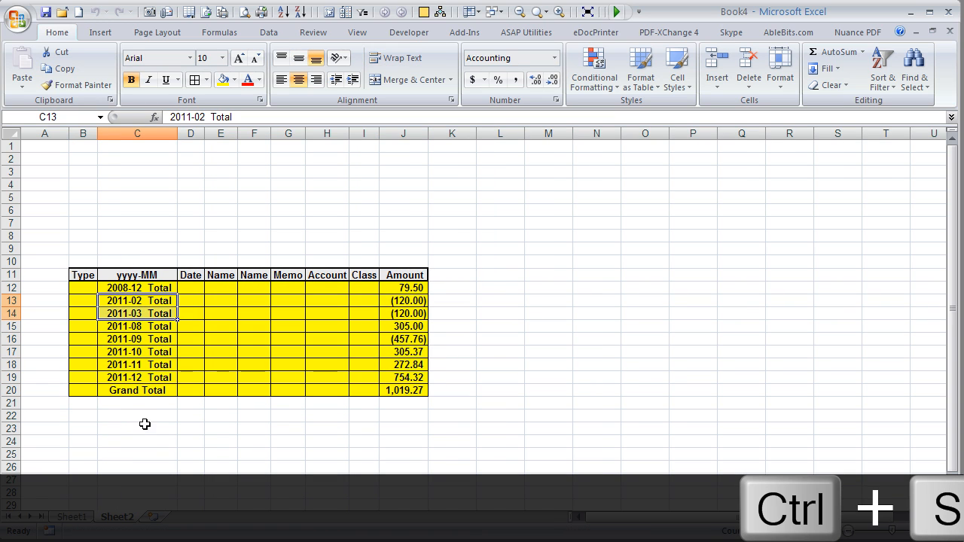
left_click(85, 298)
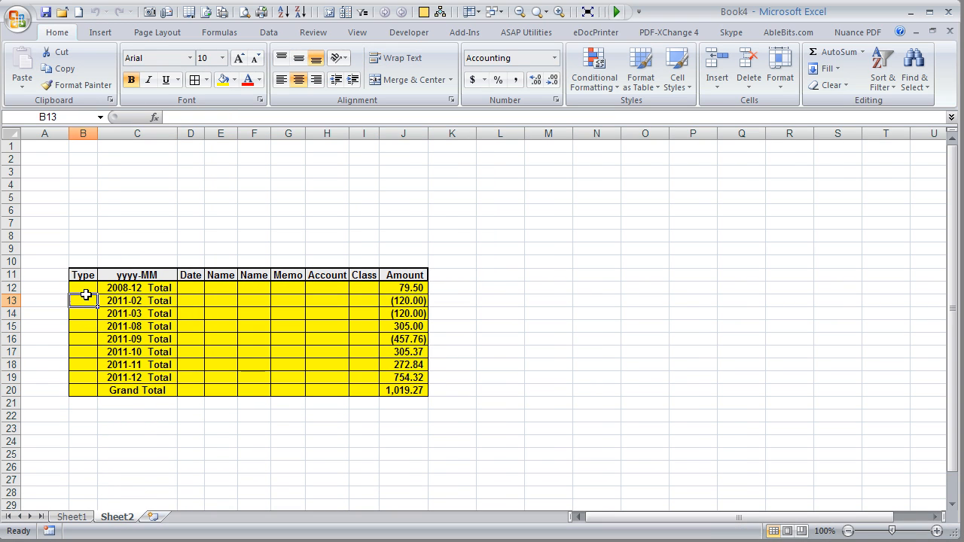
left_click(412, 352)
left_click_drag(429, 134, 455, 140)
- Delete the columns from Date through Class in the summary and slightly widen the yyyy-MM column
left_click_drag(190, 133, 347, 174)
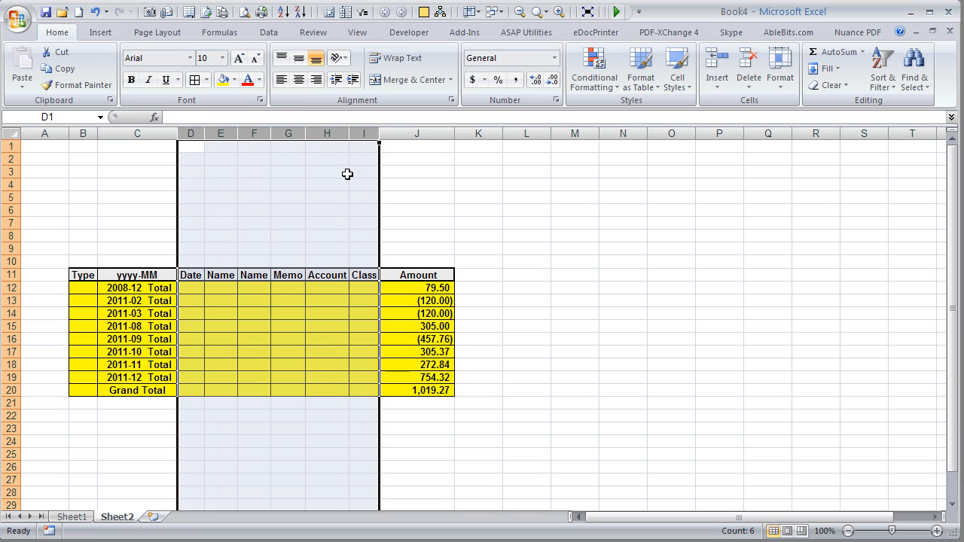
key("ctrl+minus")
left_click(147, 328)
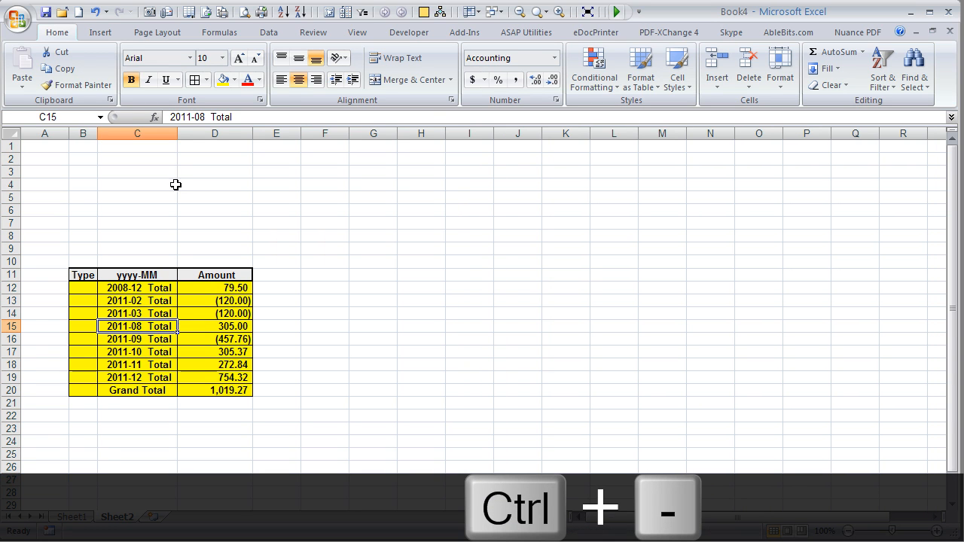
left_click_drag(177, 134, 192, 134)
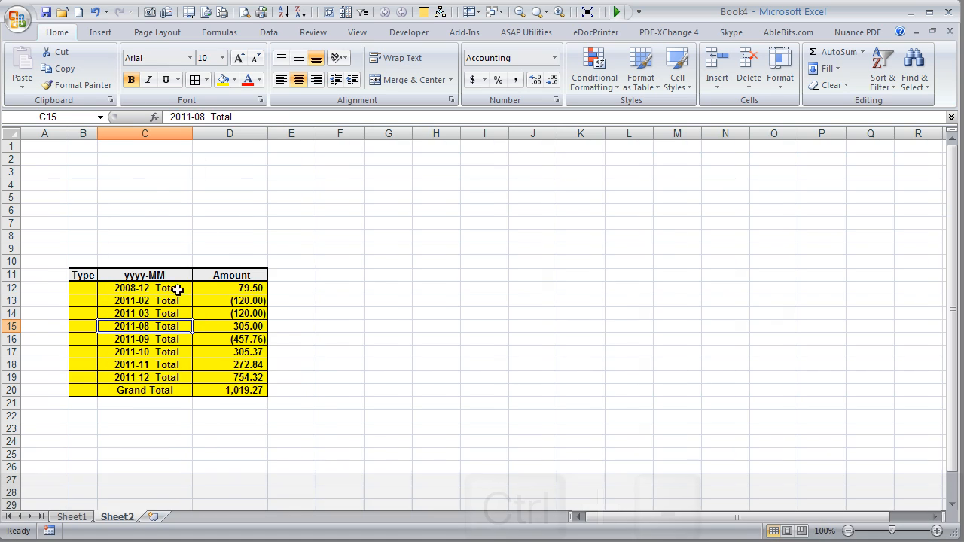
- Insert a 2-D clustered bar chart of the monthly totals in C12:D19, leaving out the grand total
left_click(164, 290)
left_click_drag(164, 289, 224, 377)
left_click(101, 33)
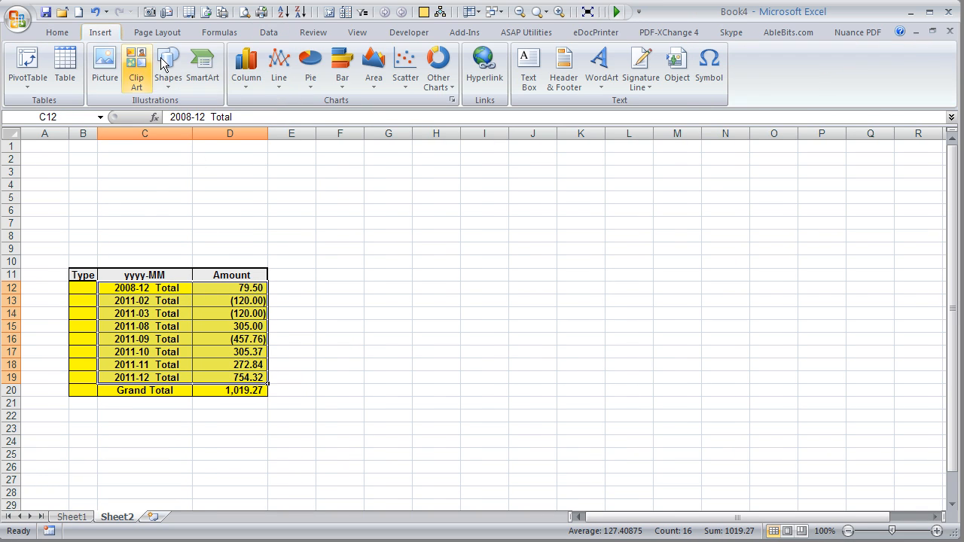
left_click(339, 60)
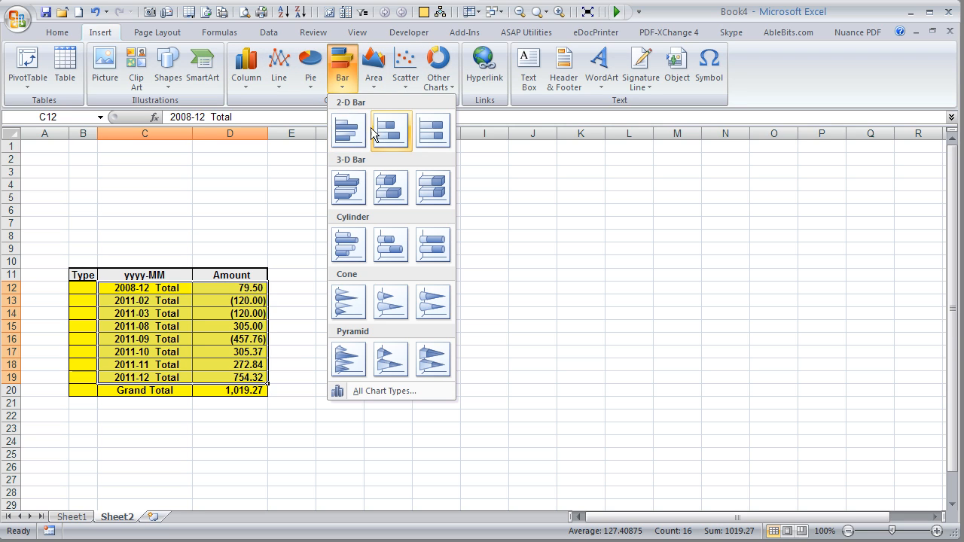
left_click(347, 130)
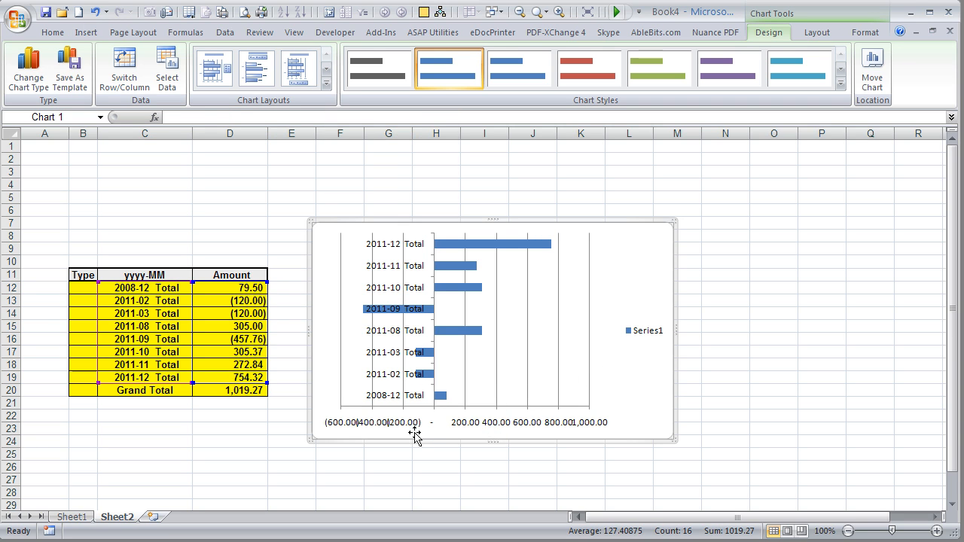
left_click(519, 300)
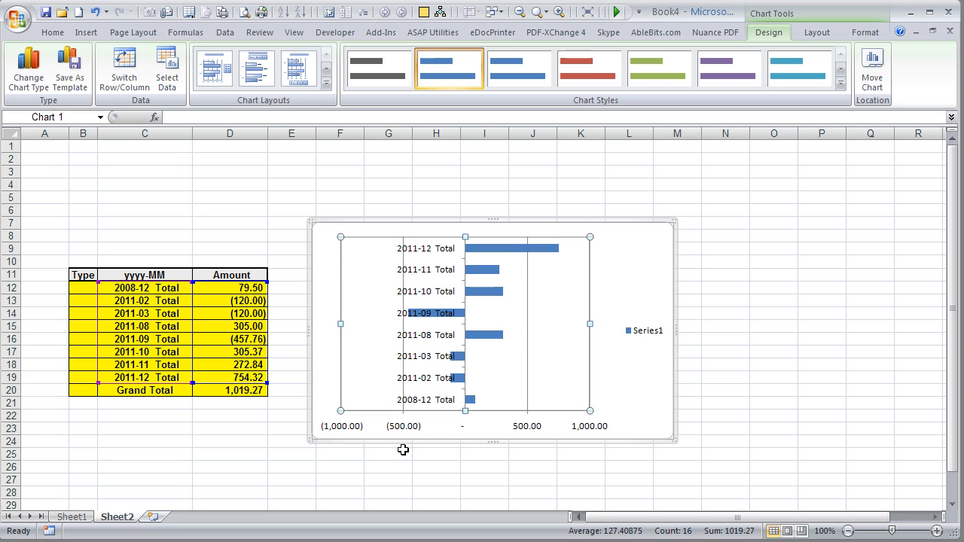
left_click(220, 431)
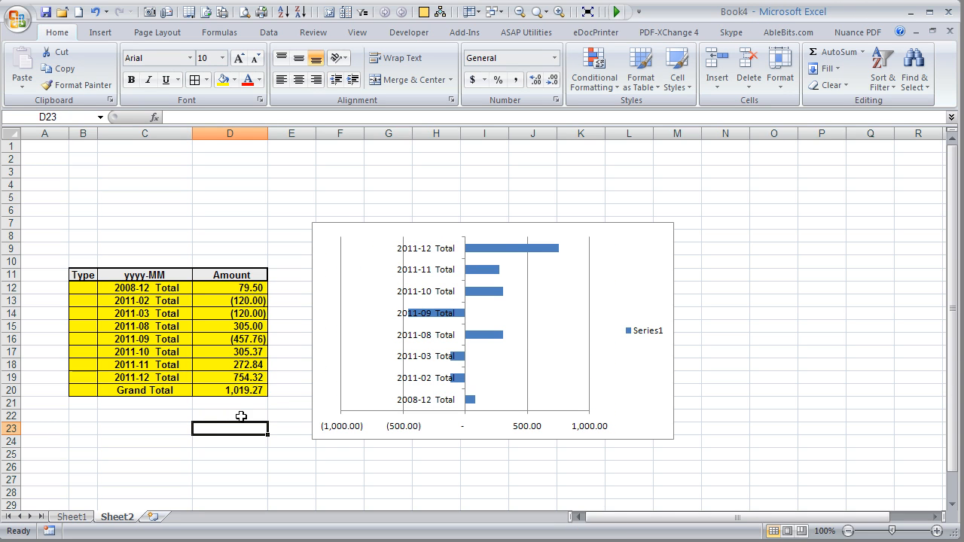
- Return to Sheet1 and expand the outline to show all transaction detail rows
left_click(75, 518)
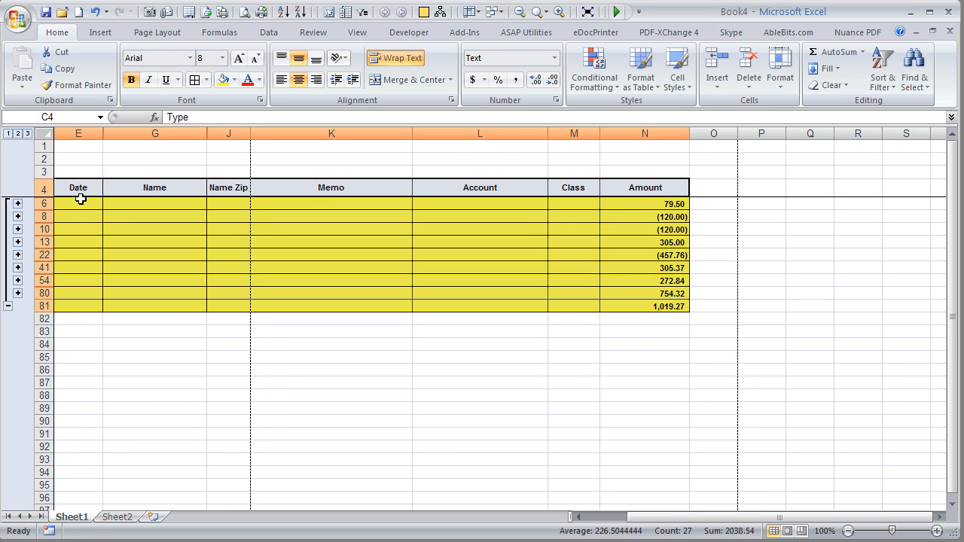
left_click(28, 134)
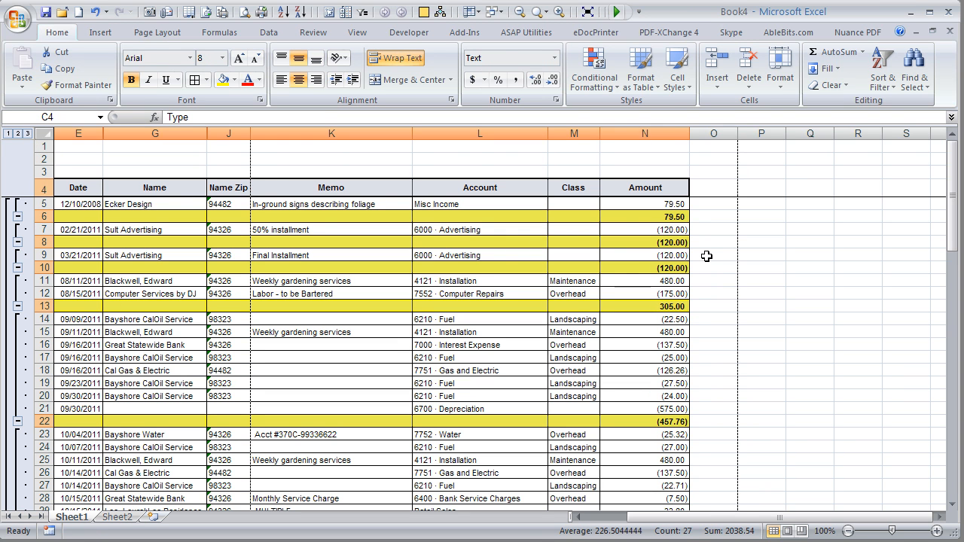